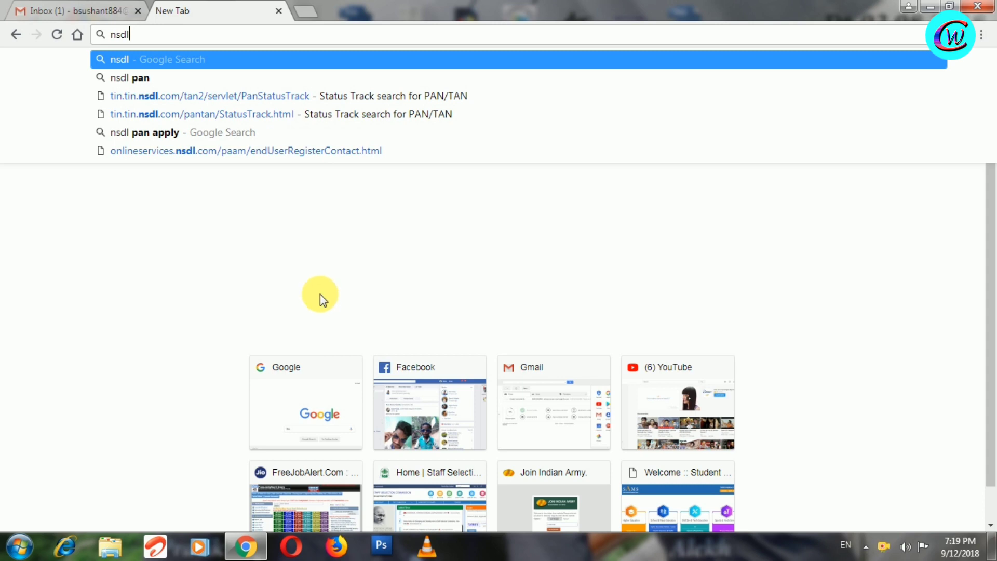
Step: Search Google for nsdl and open the 'Online PAN application - NSDL' result
click(747, 57)
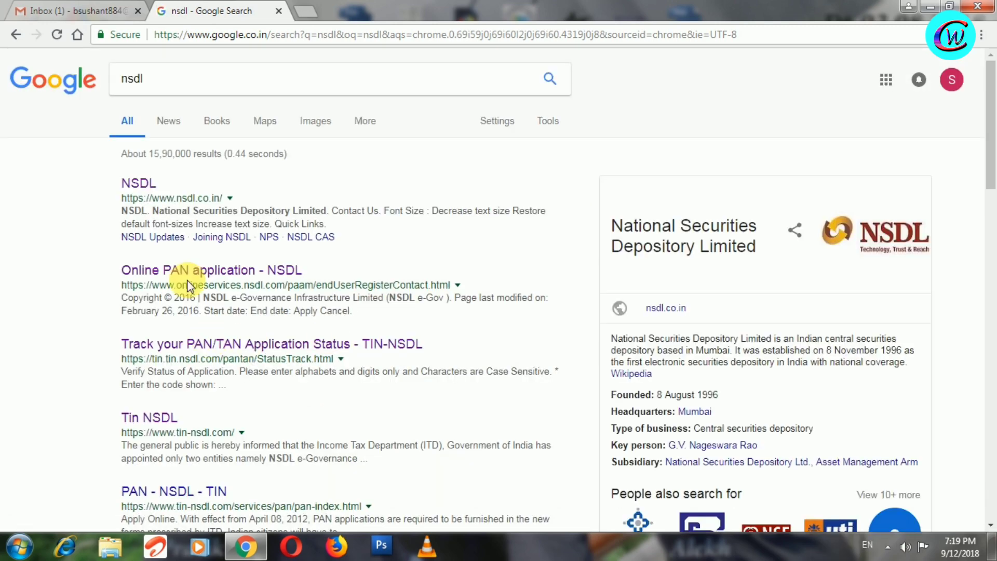
click(205, 268)
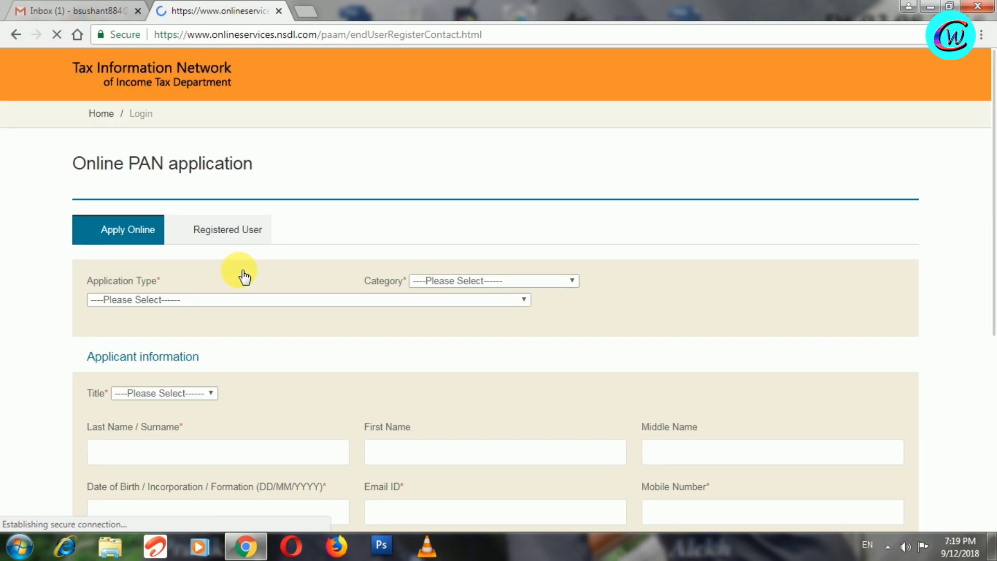
Step: Set Application Type to New PAN - Indian Citizen (Form 49A), Category INDIVIDUAL, and Title Shri
scroll(234, 267, down, 3)
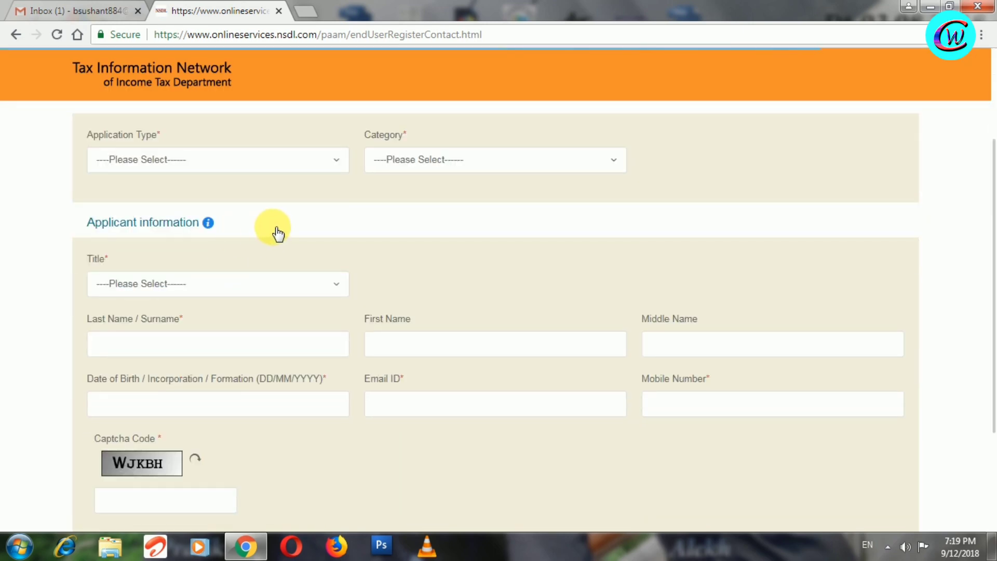
scroll(277, 239, up, 3)
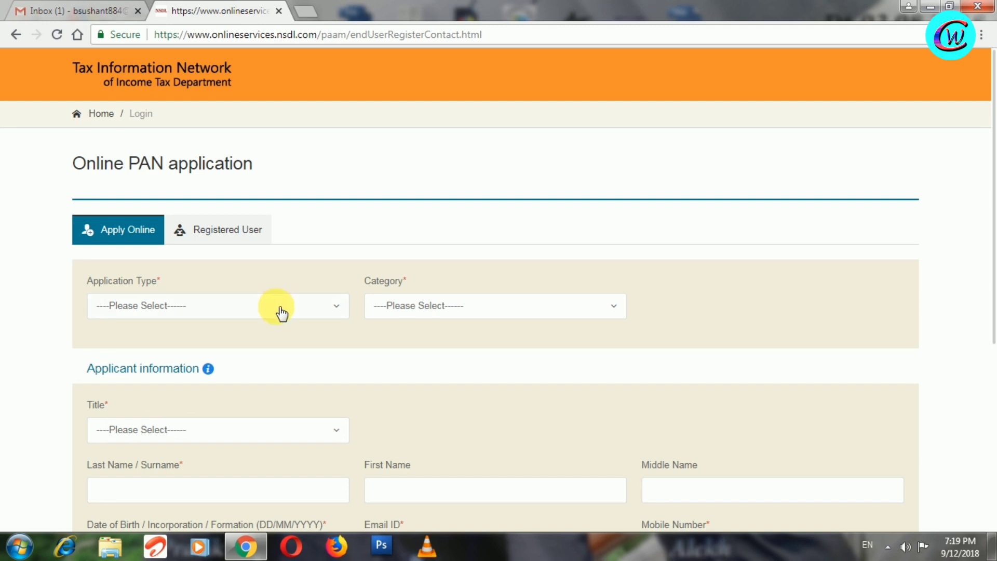
click(281, 313)
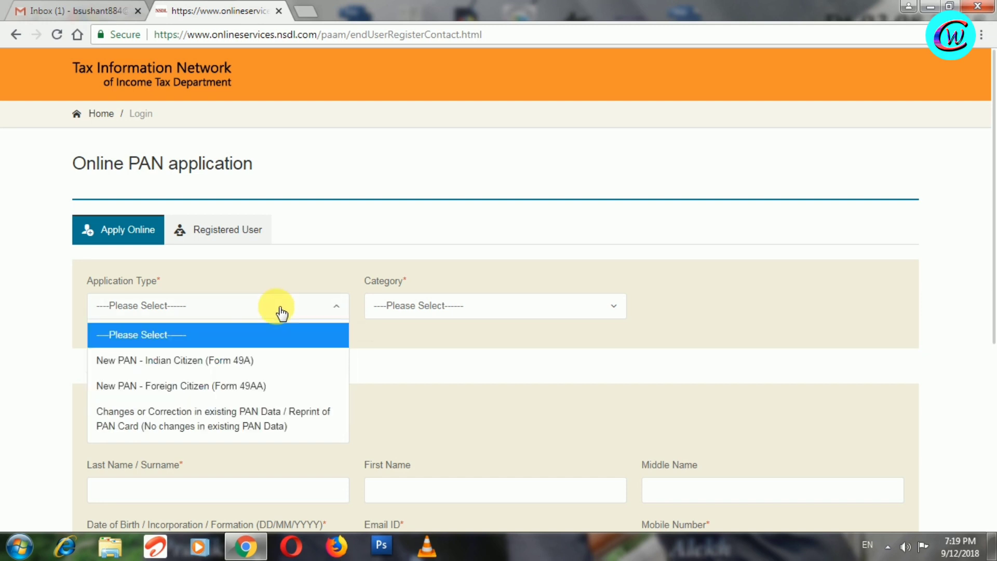
click(217, 362)
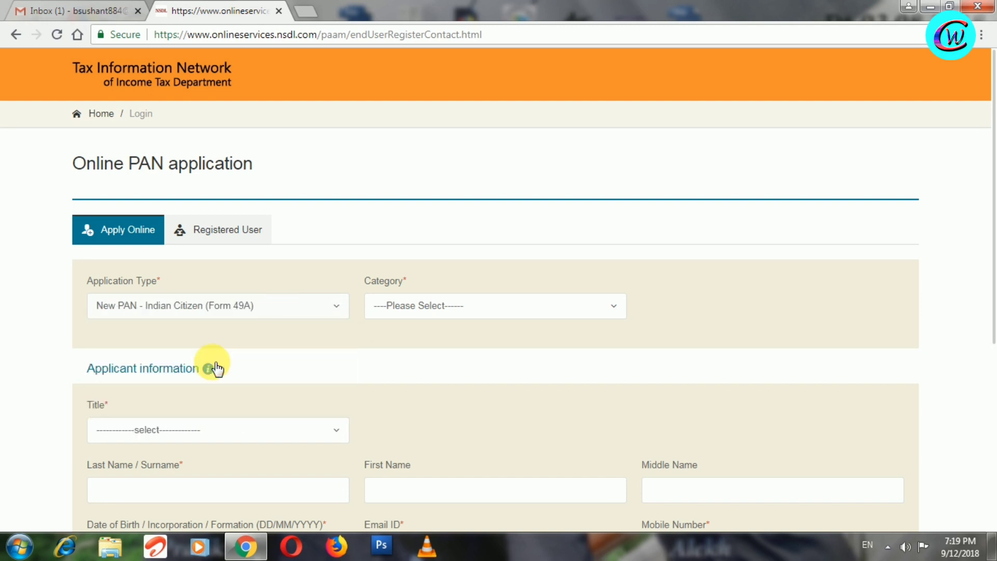
click(565, 311)
click(440, 362)
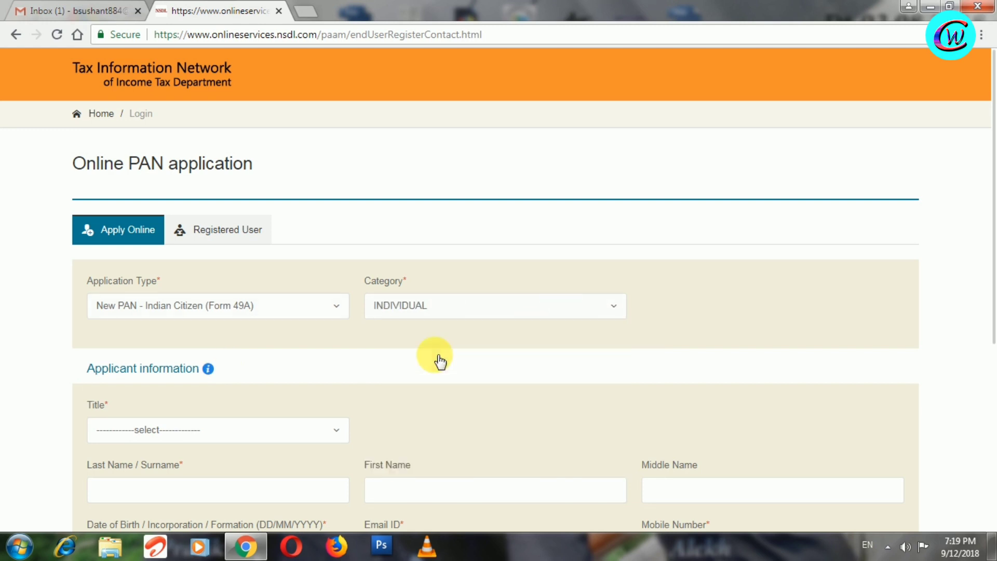
scroll(260, 397, down, 1)
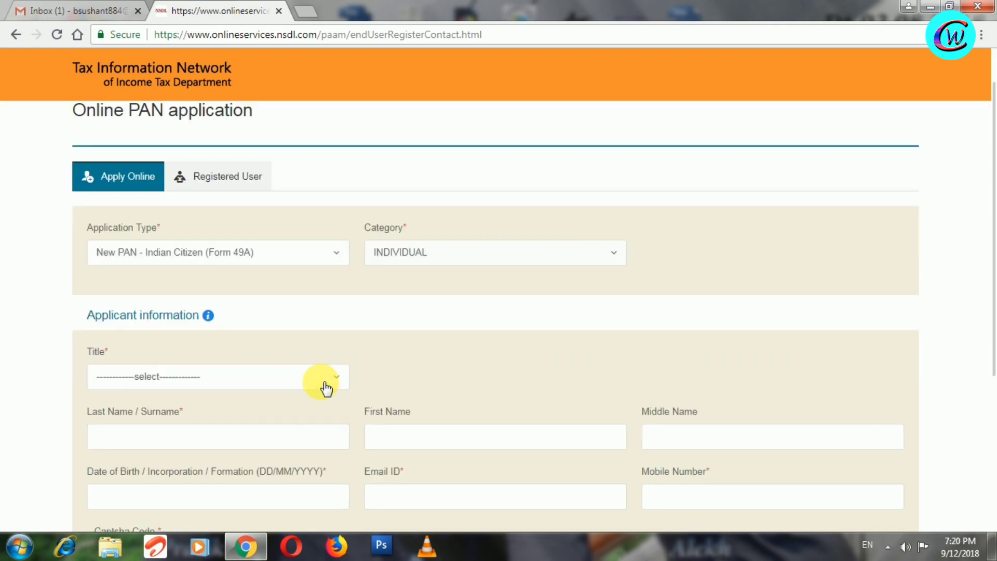
click(235, 366)
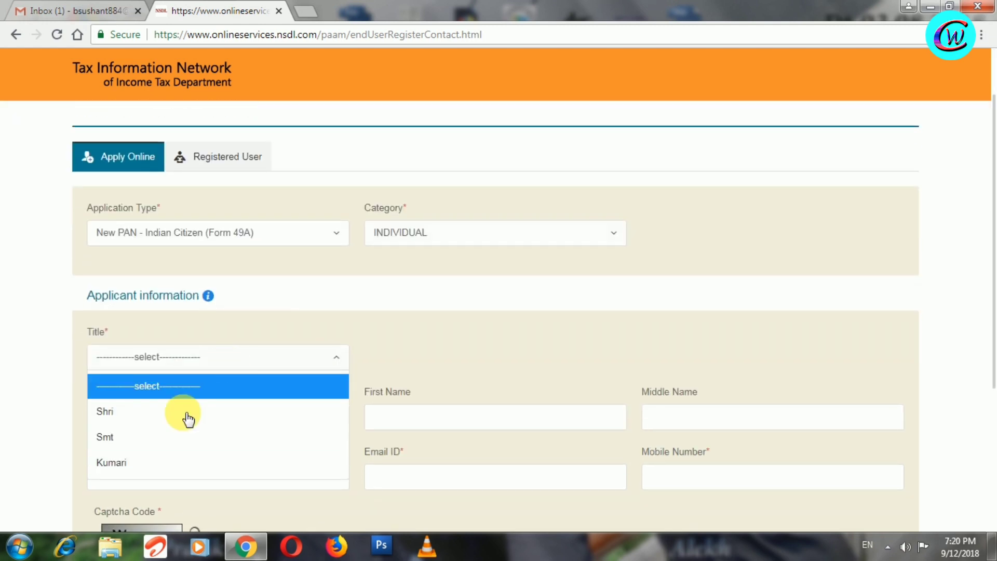
click(109, 412)
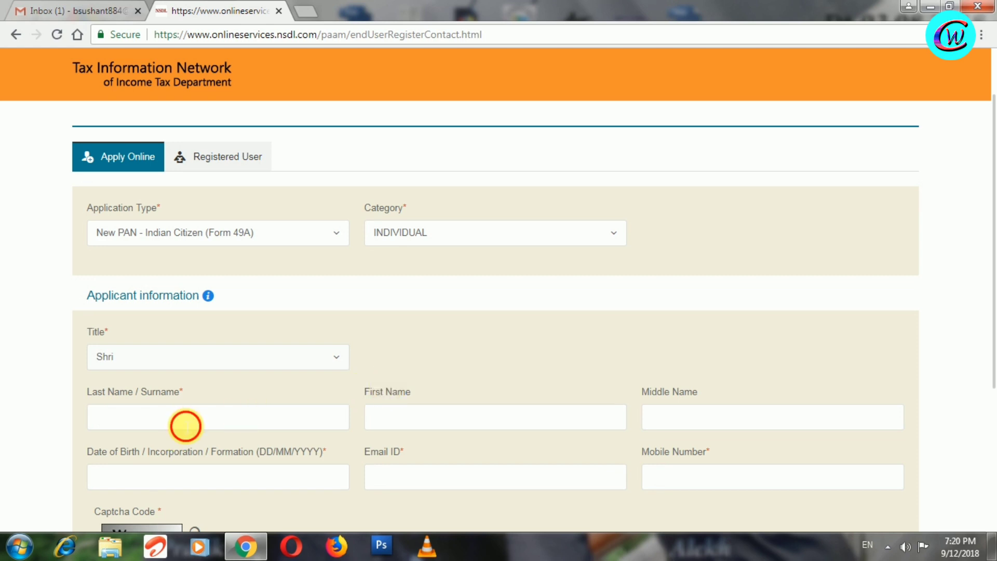
Step: Enter the applicant's last name and first name, leaving Middle Name blank
click(186, 426)
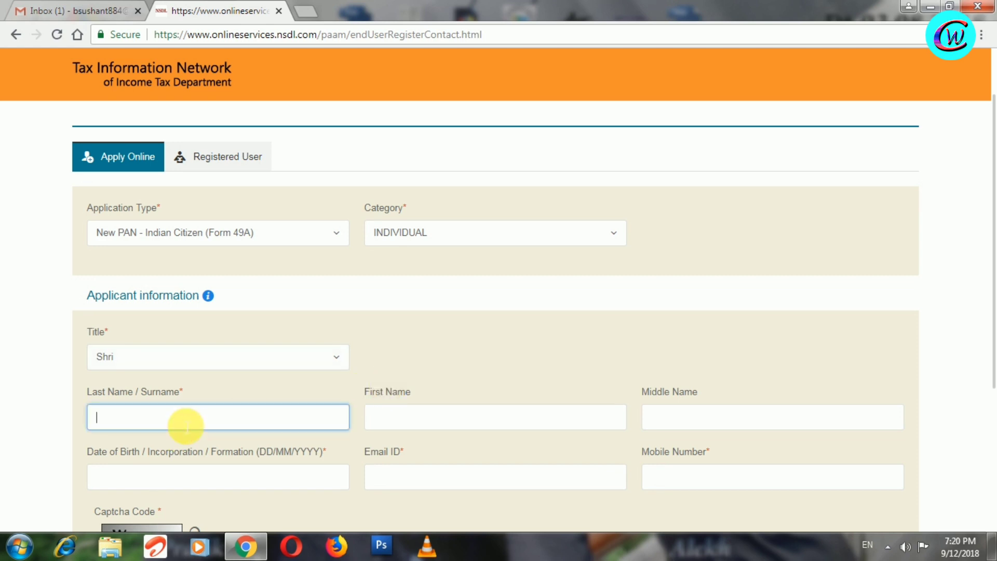
key(Tab)
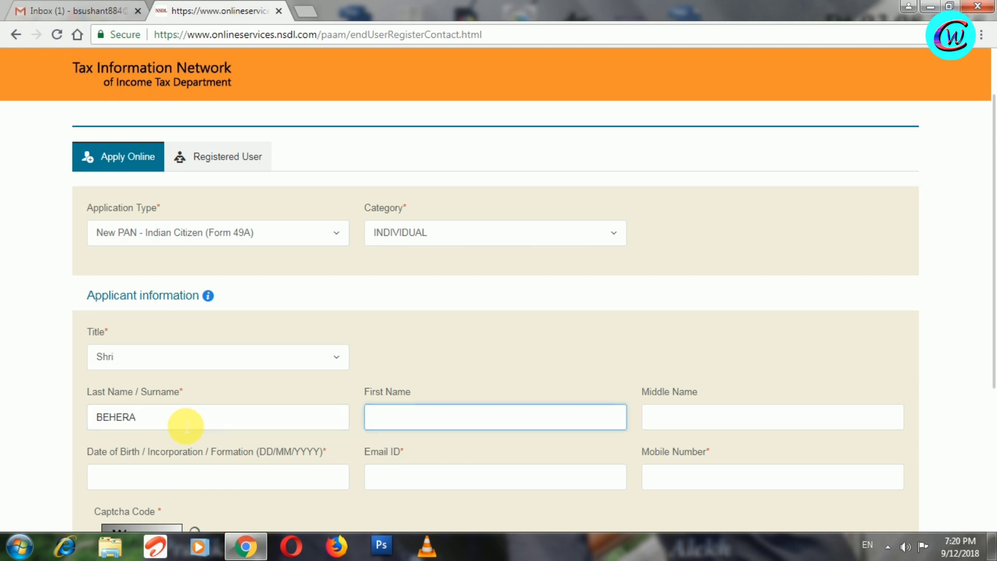
key(Tab)
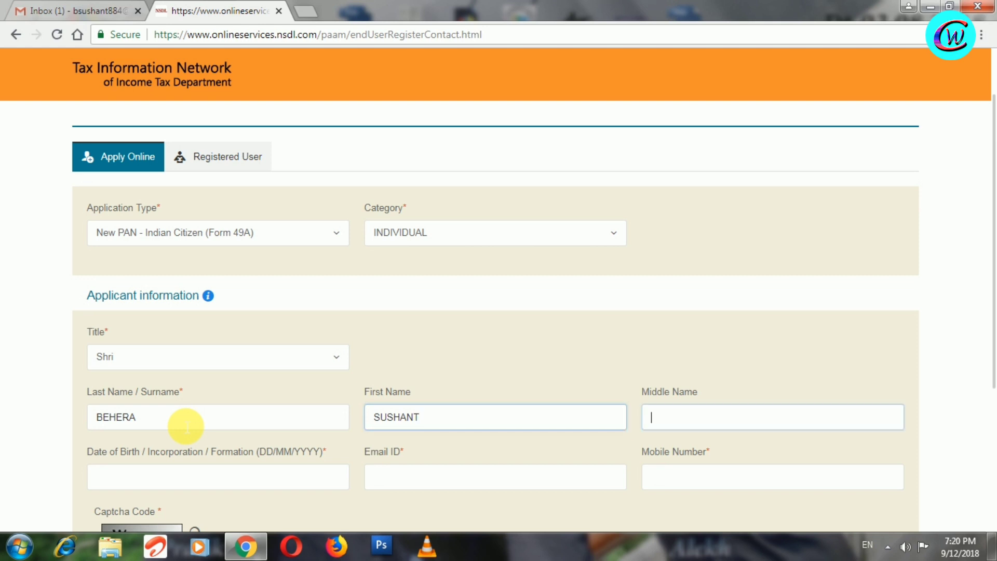
key(Tab)
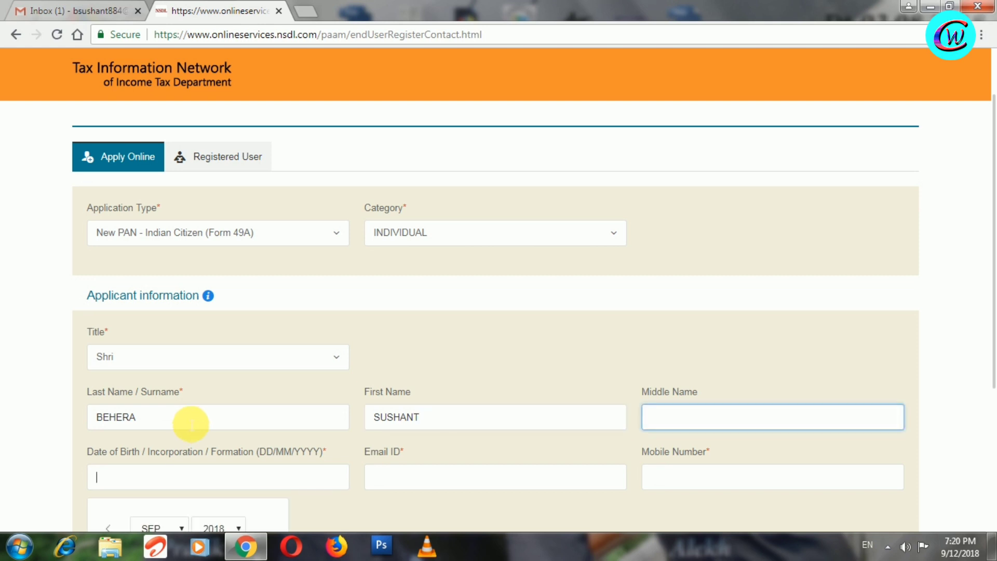
scroll(191, 425, down, 4)
scroll(196, 428, down, 1)
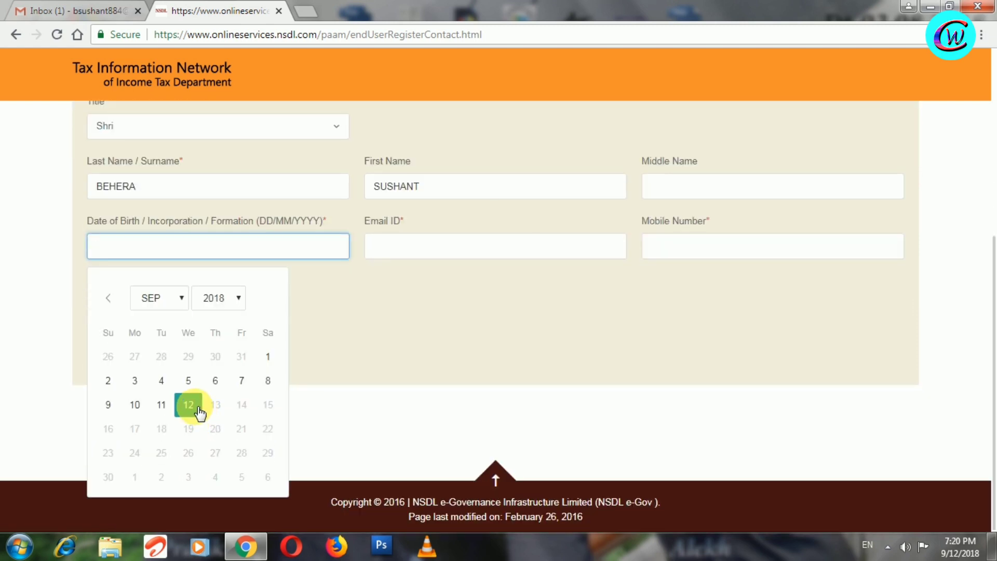
click(236, 299)
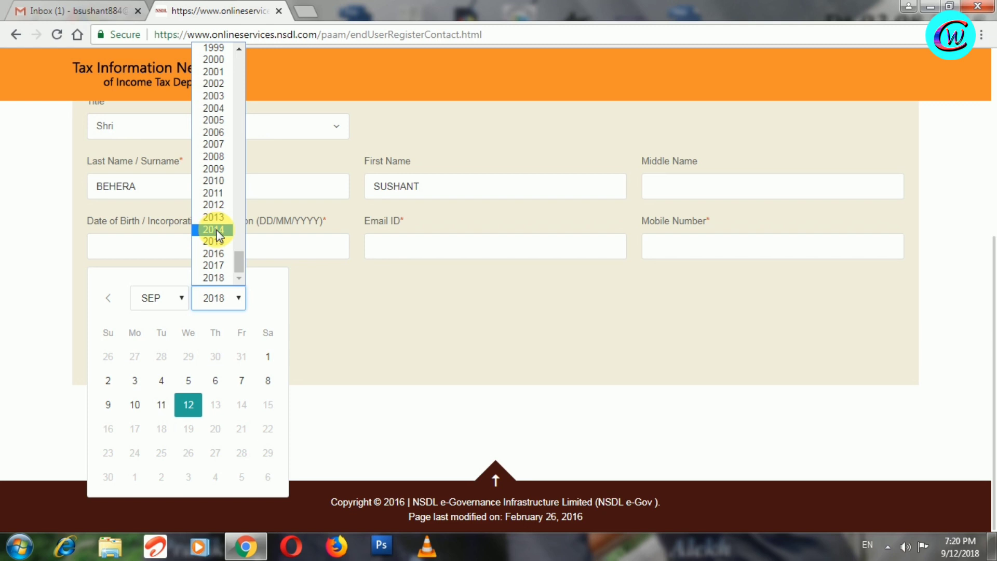
scroll(215, 231, up, 12)
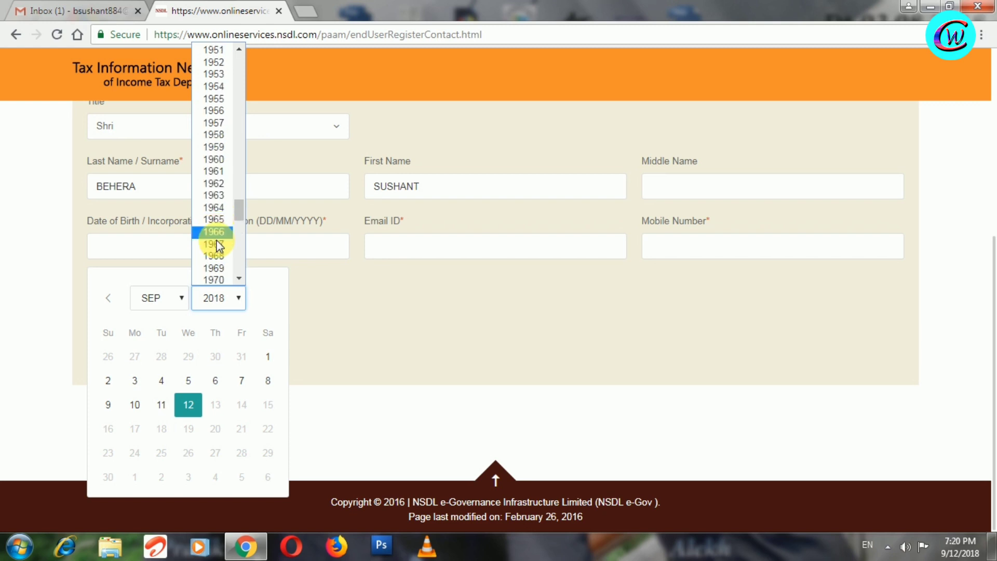
scroll(217, 239, up, 10)
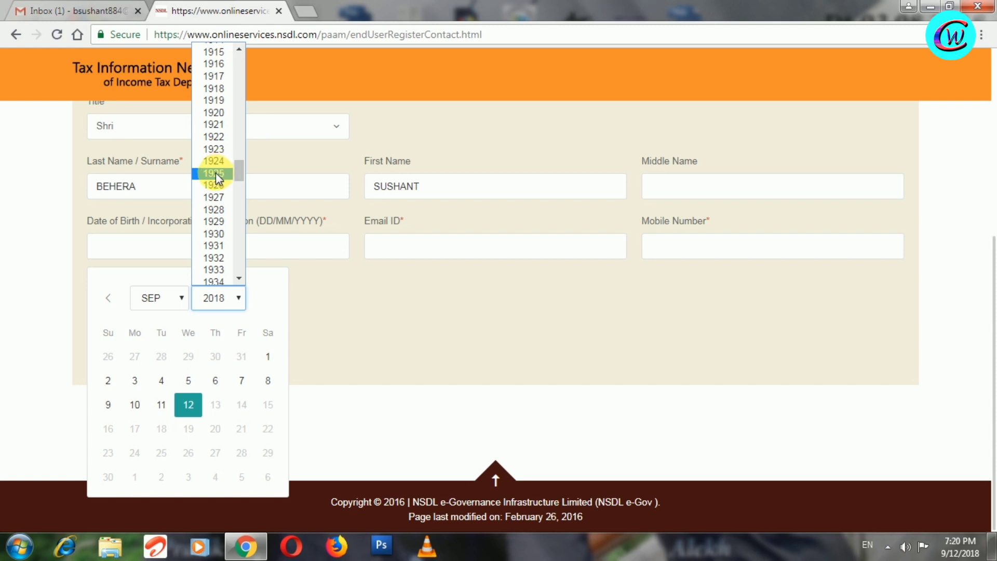
scroll(217, 178, up, 5)
scroll(221, 188, down, 5)
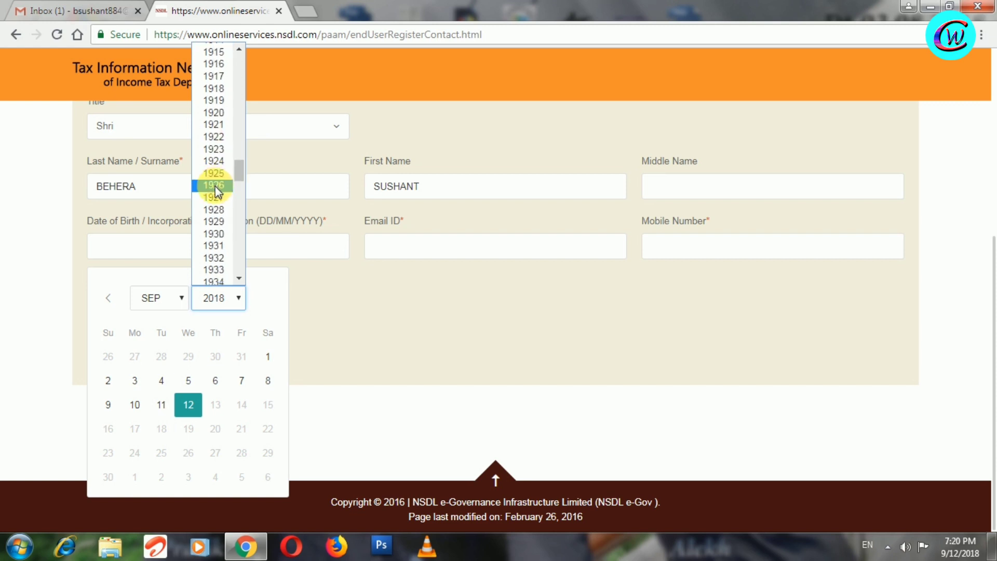
scroll(217, 190, down, 15)
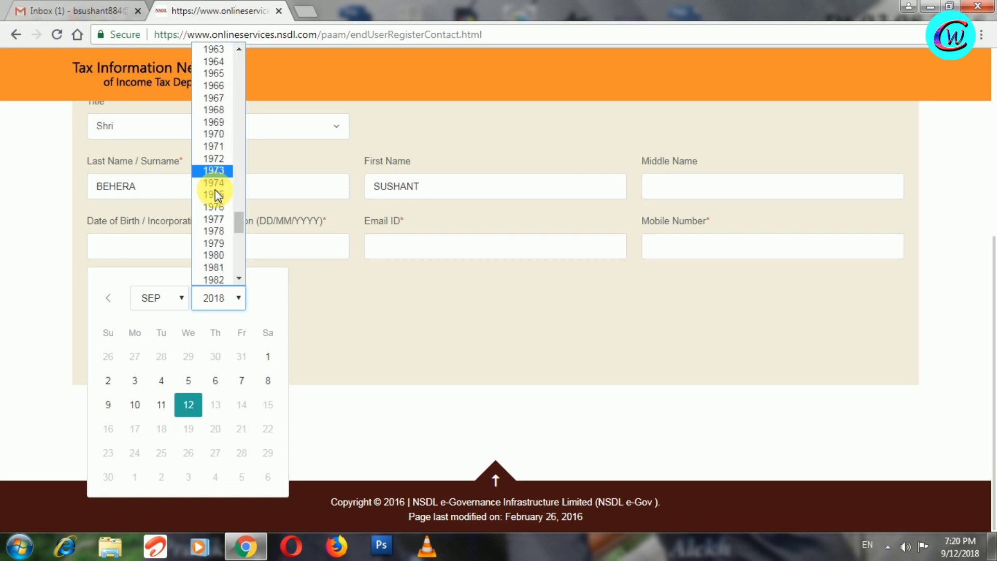
click(218, 195)
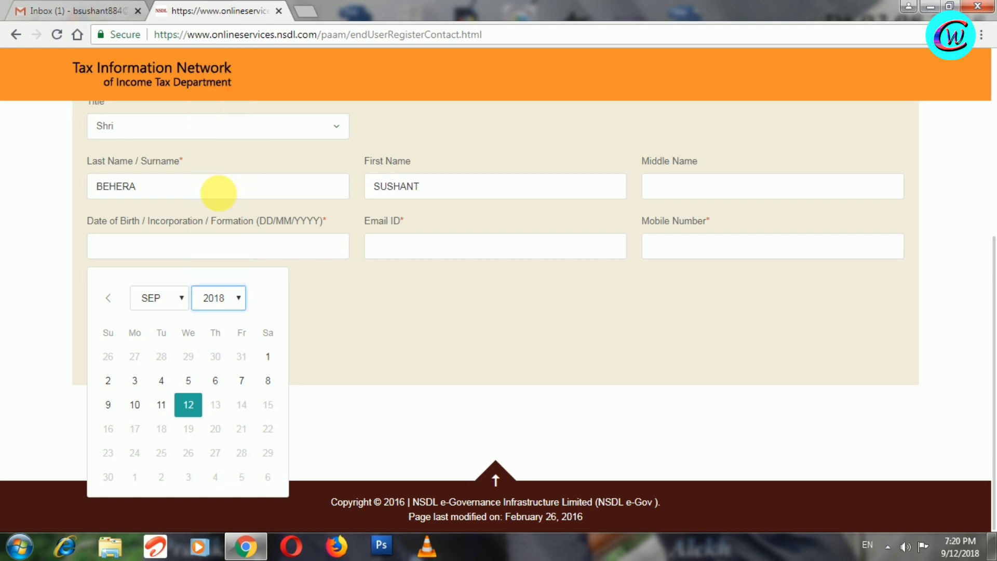
click(173, 297)
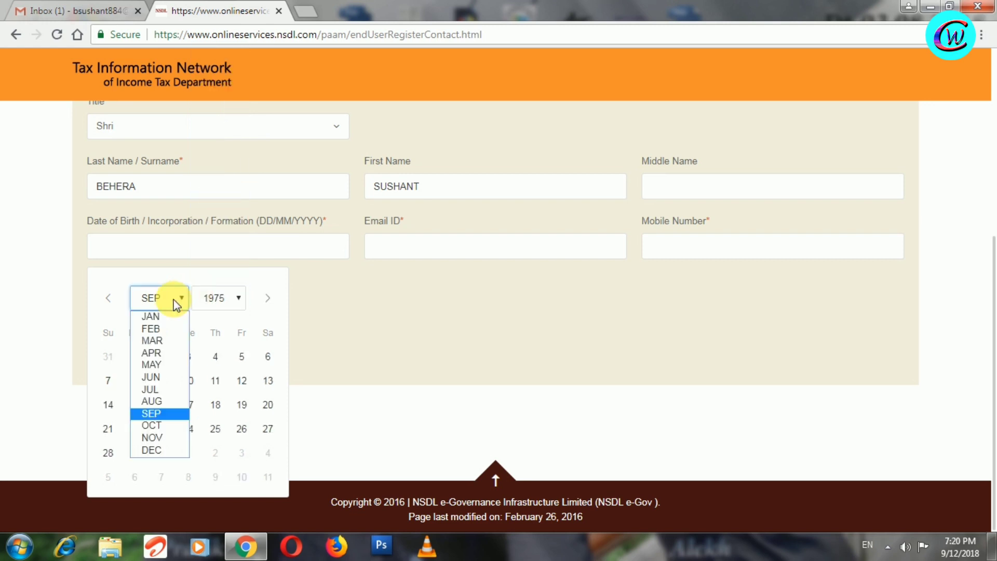
click(156, 364)
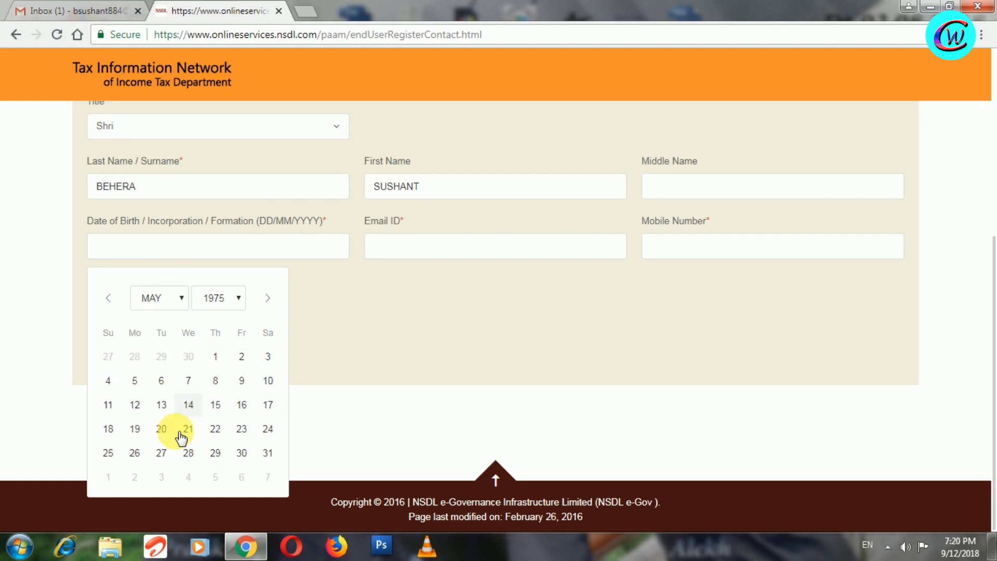
click(162, 430)
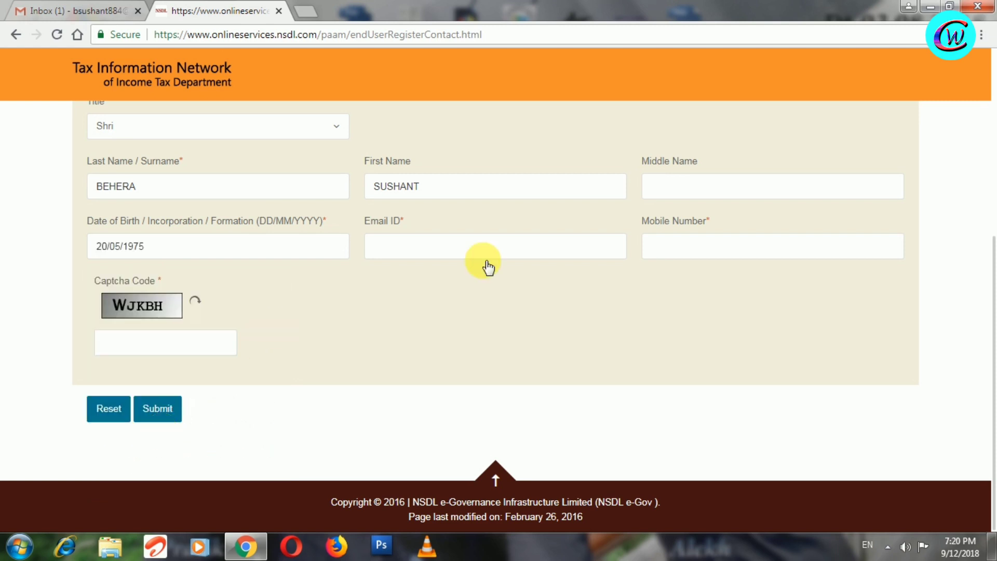
Step: Fill in the applicant's e-mail address and mobile number
click(424, 254)
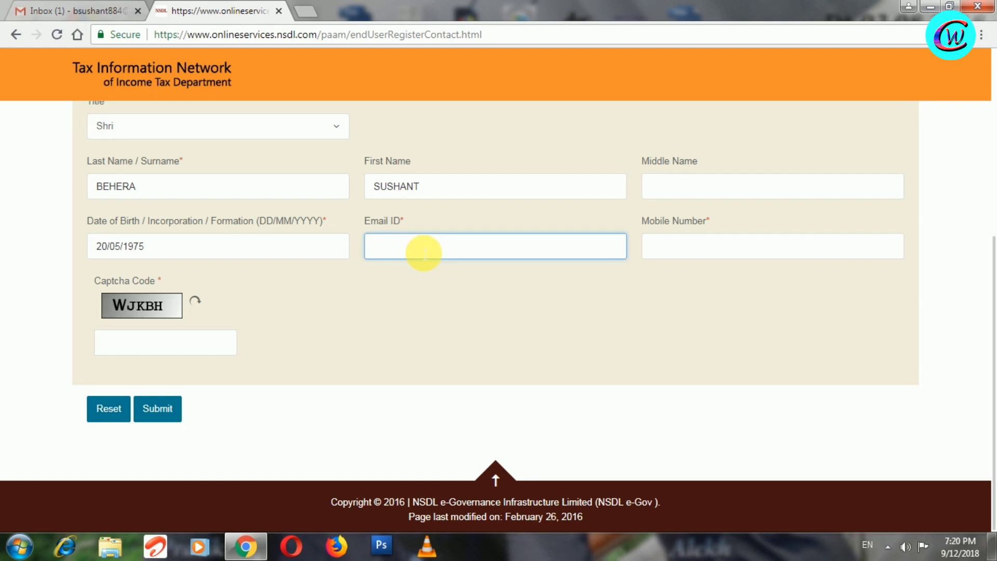
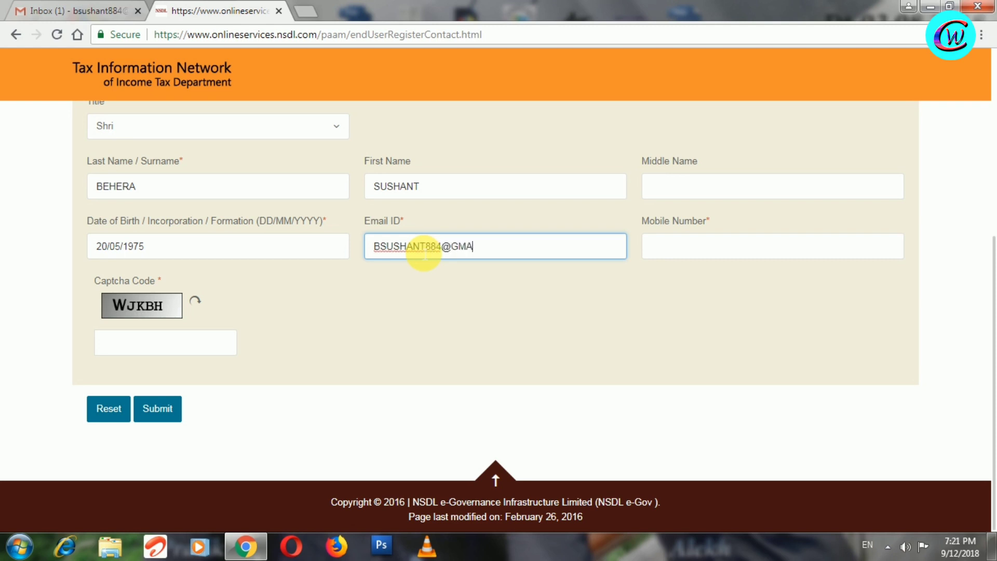
key(Tab)
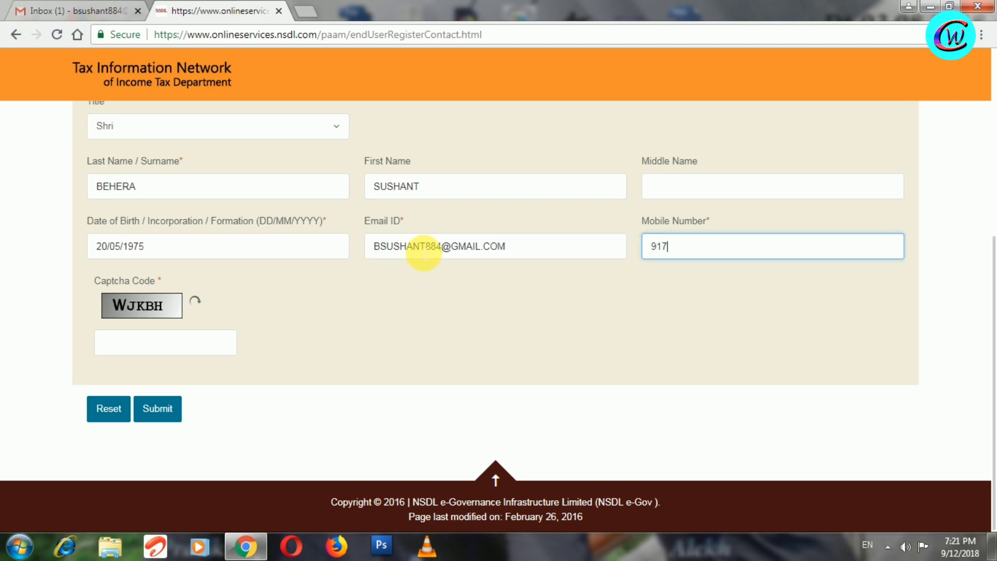
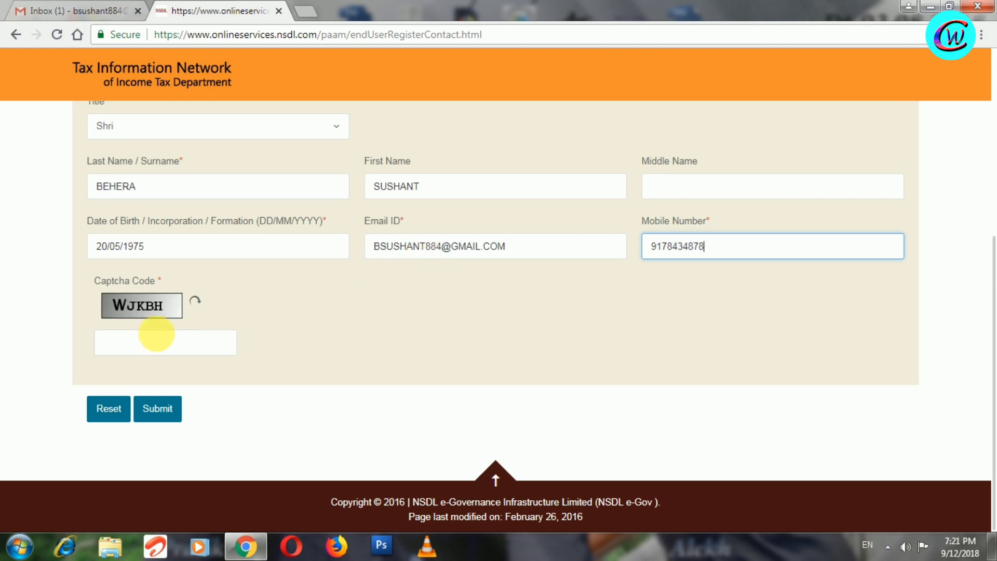
Step: Enter the captcha code shown in the image and submit the registration
click(156, 342)
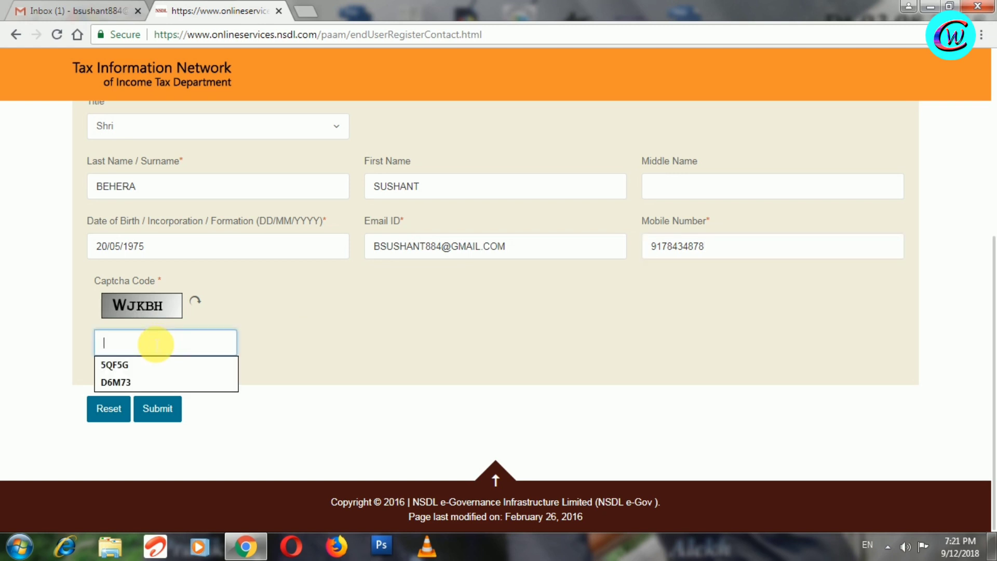
text(WJKB)
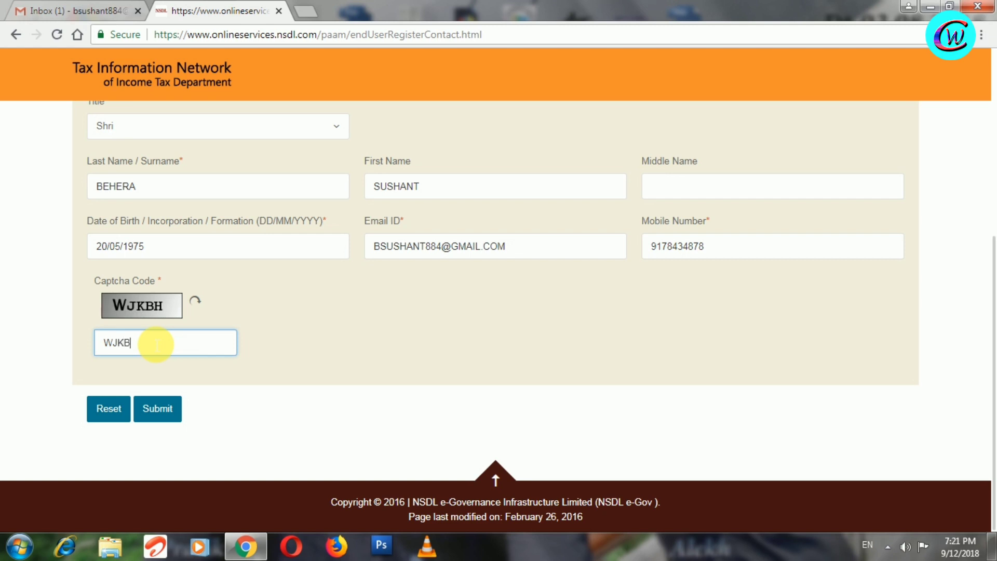
text(H)
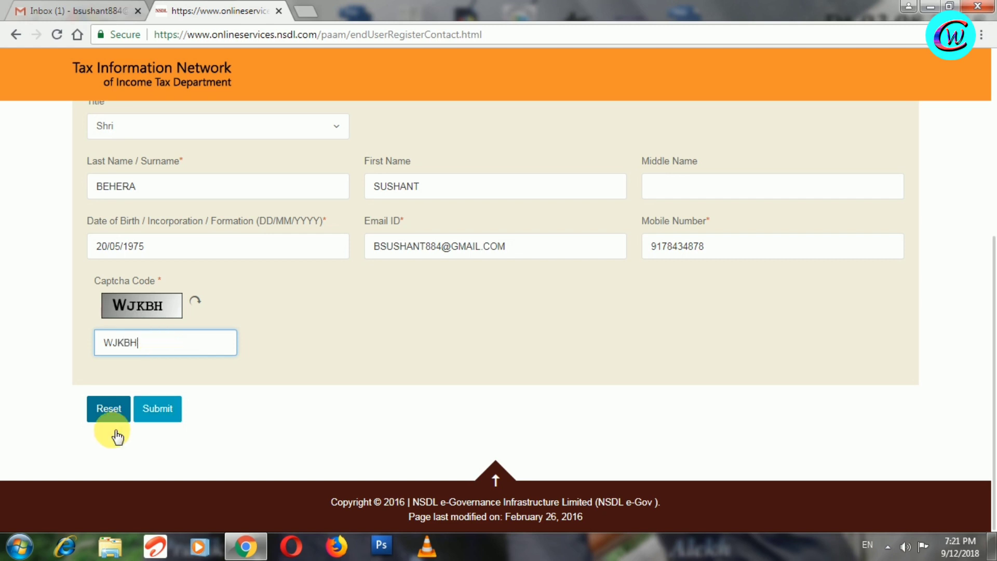
click(166, 413)
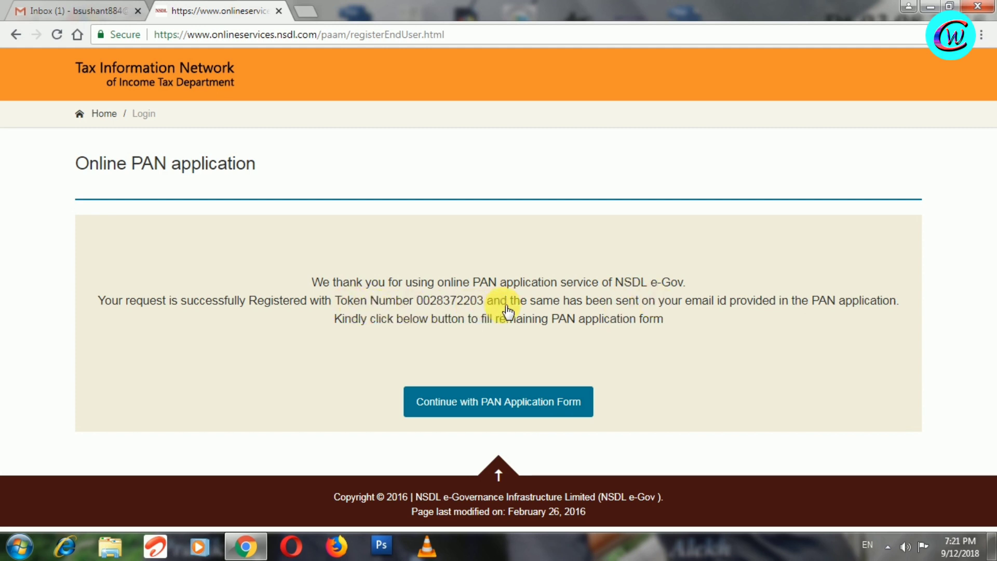
Step: Continue from the token confirmation page to the full PAN application form
click(512, 410)
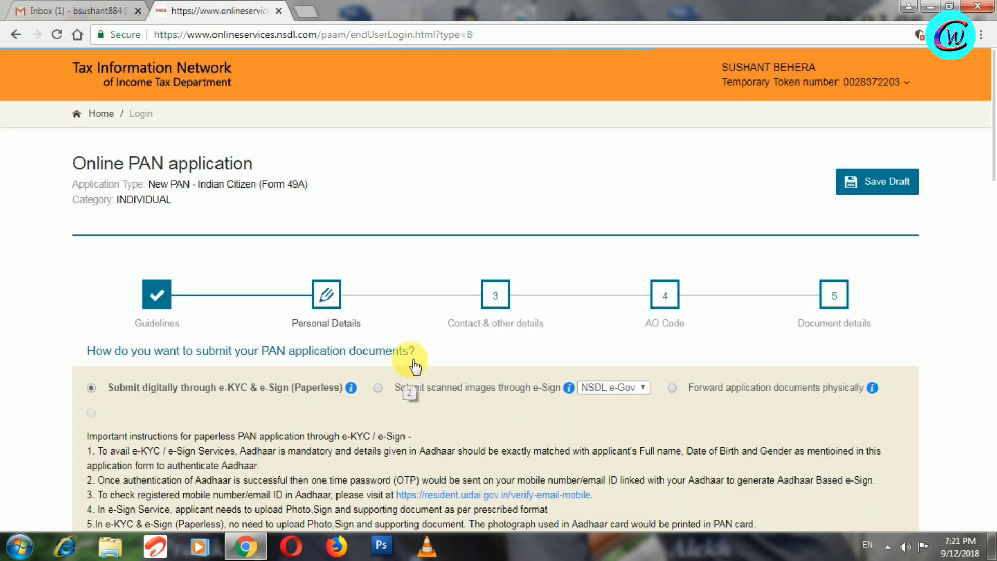
Step: Review the Personal Details instructions and place the cursor in the Aadhaar Number field
scroll(408, 395, down, 1)
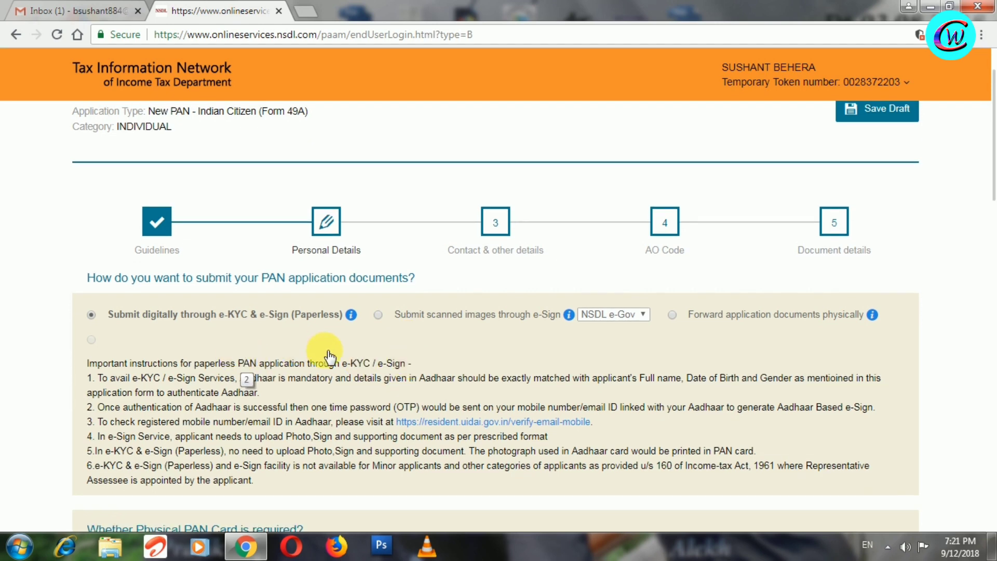
scroll(329, 364, down, 5)
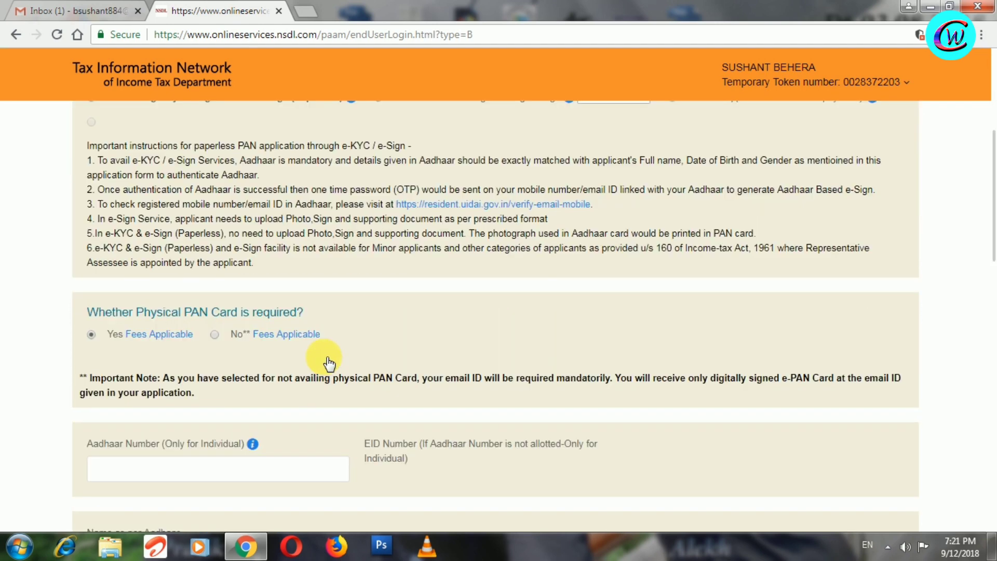
scroll(329, 364, down, 1)
click(170, 403)
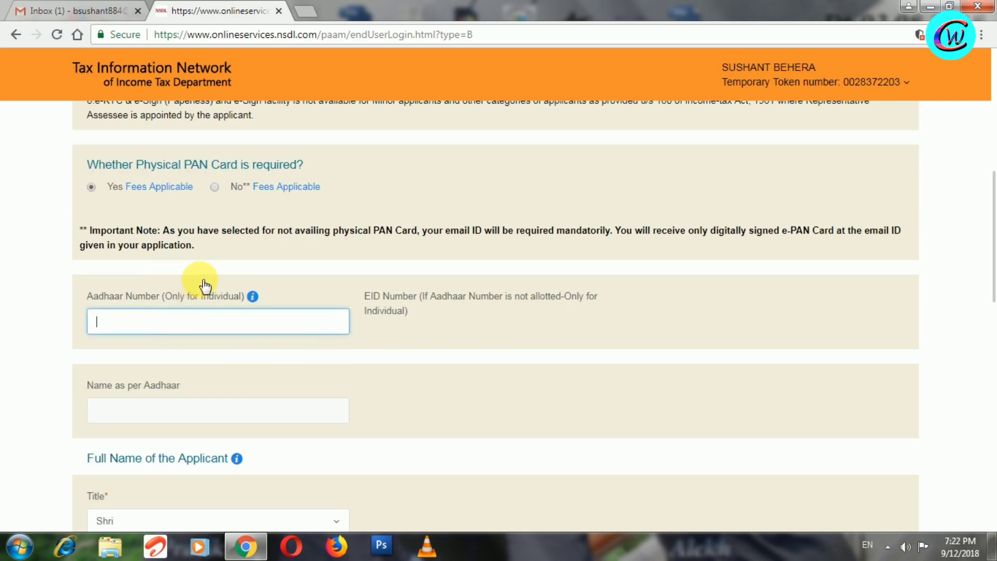
scroll(202, 281, up, 1)
scroll(205, 283, up, 3)
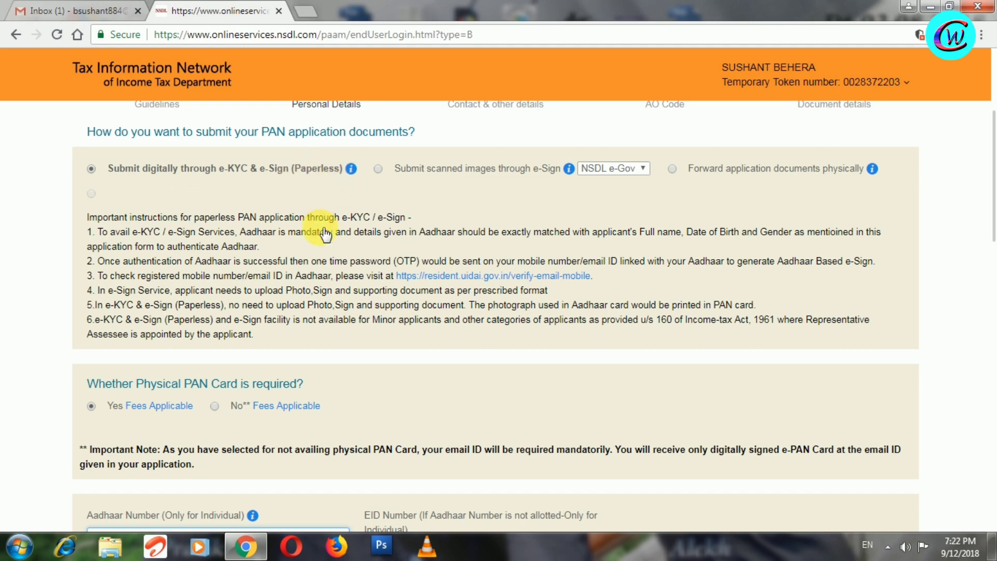
scroll(319, 221, up, 1)
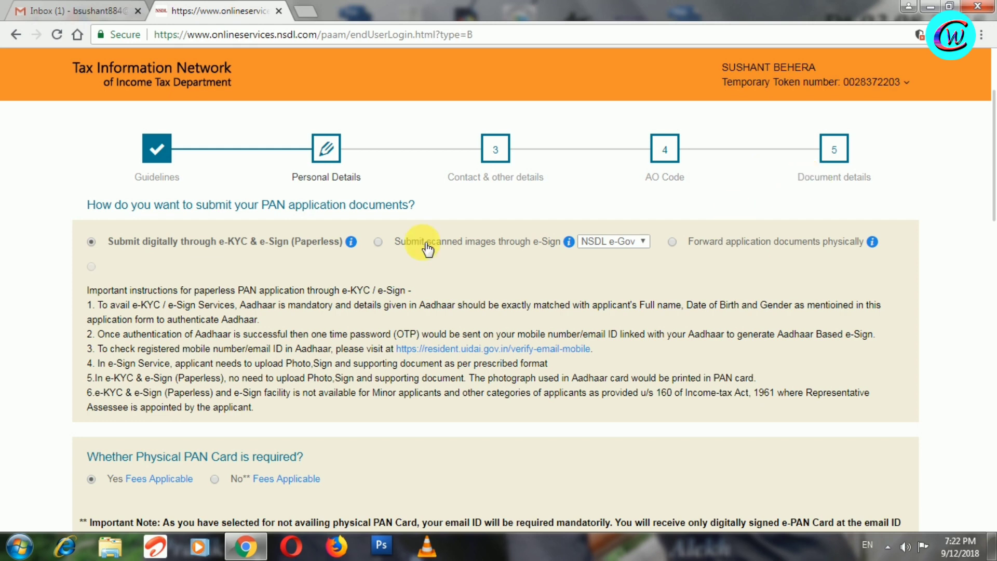
scroll(362, 254, down, 3)
scroll(163, 427, down, 2)
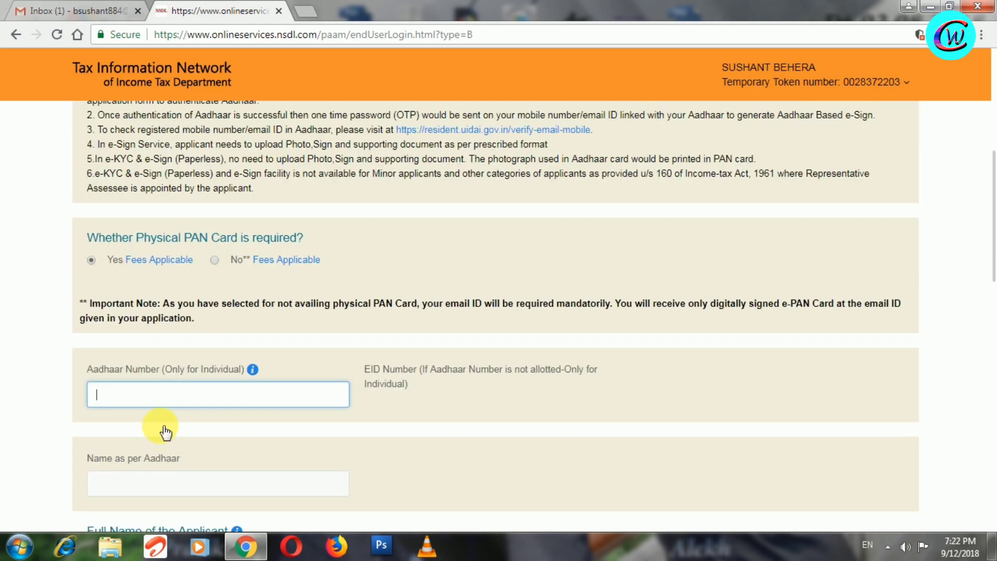
scroll(167, 397, down, 1)
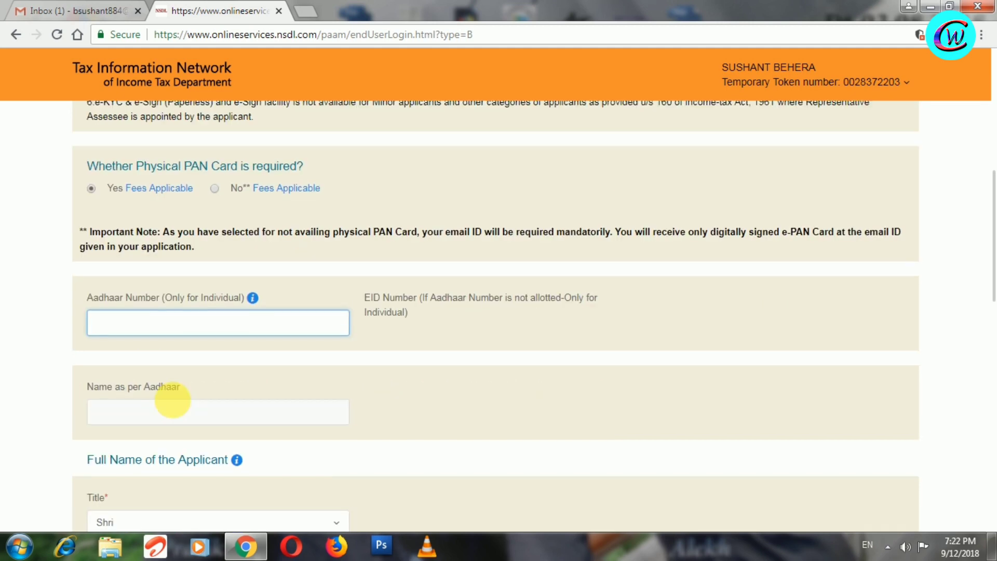
scroll(223, 327, up, 1)
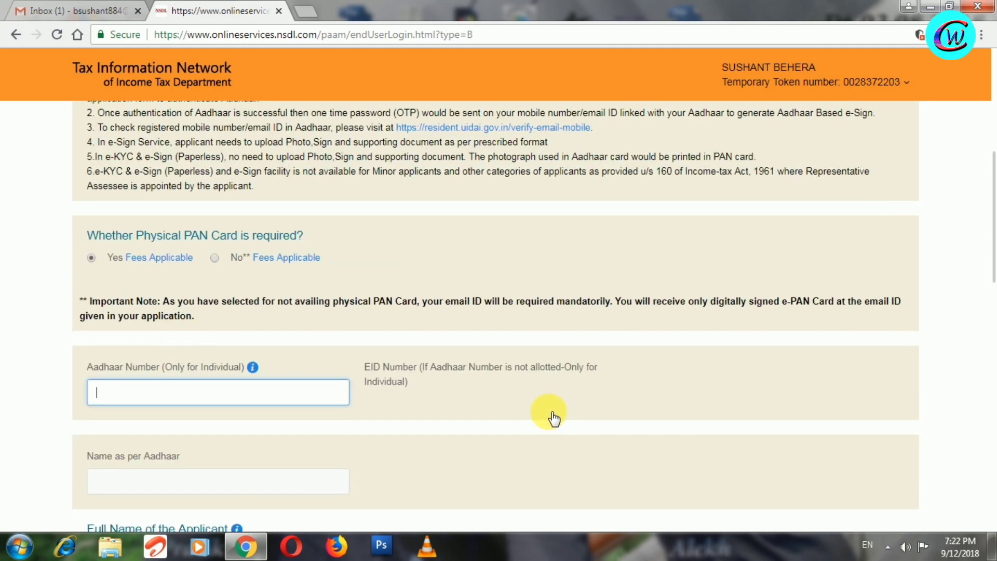
scroll(554, 419, down, 3)
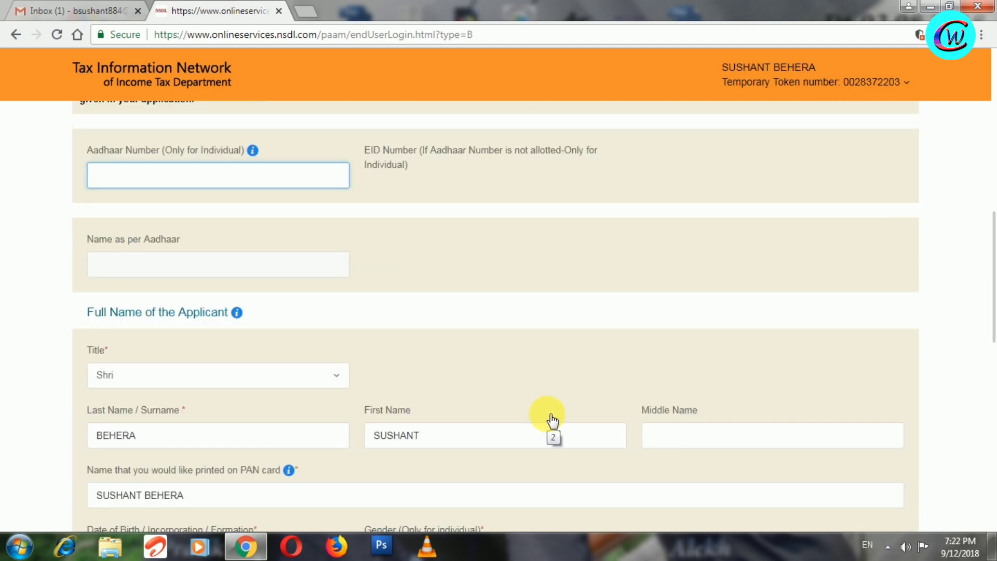
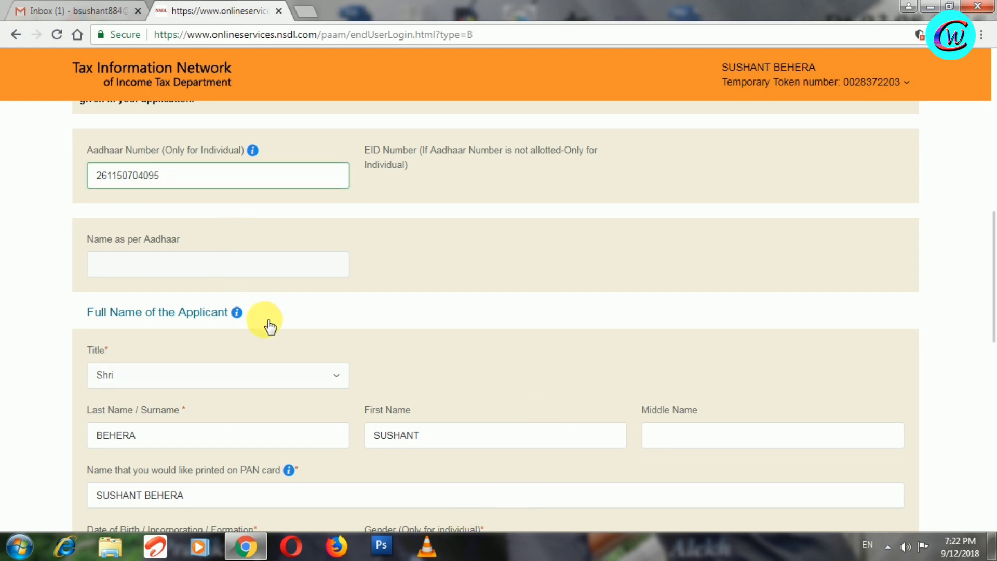
Step: Enter the applicant's 12-digit Aadhaar number, then scroll down to Gender
scroll(267, 325, down, 3)
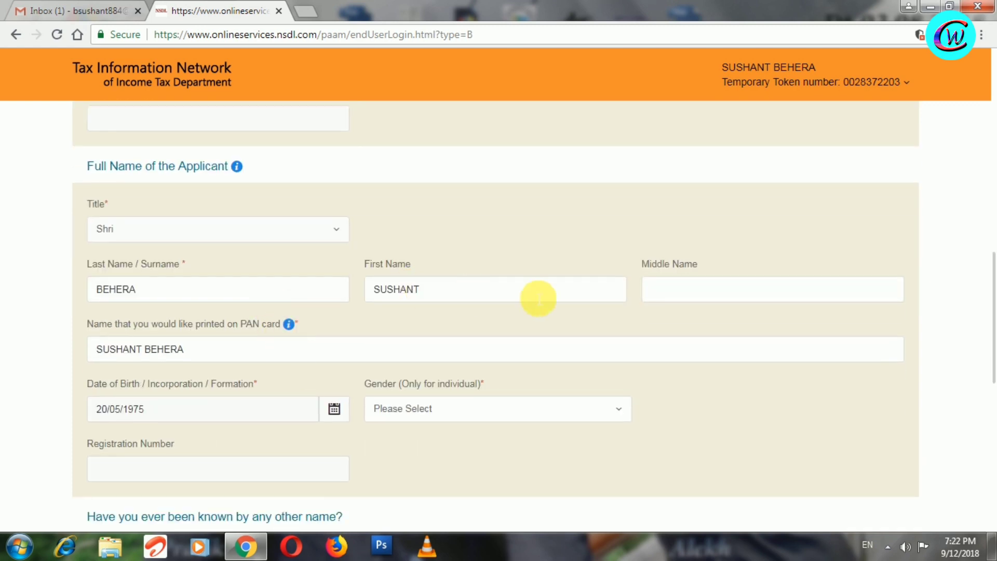
scroll(305, 260, up, 1)
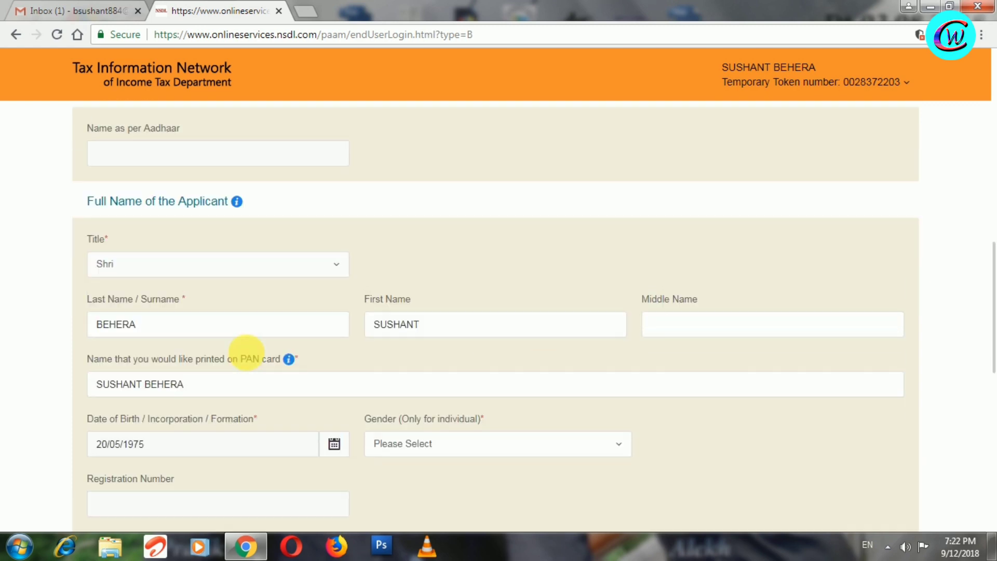
scroll(291, 363, down, 4)
scroll(318, 362, down, 2)
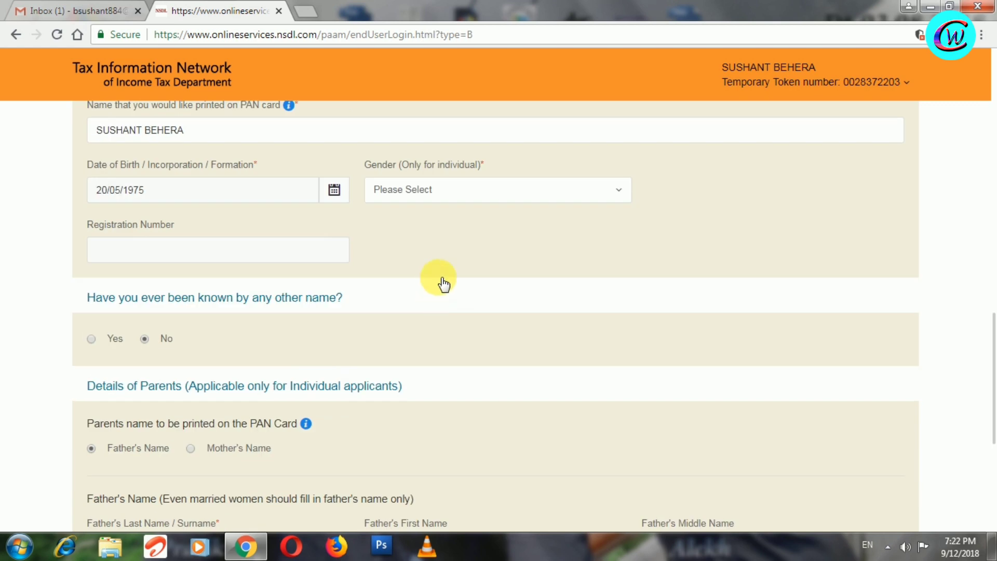
Step: Set Gender to Male, fill the father's last and first names, and proceed to Contact details
click(515, 203)
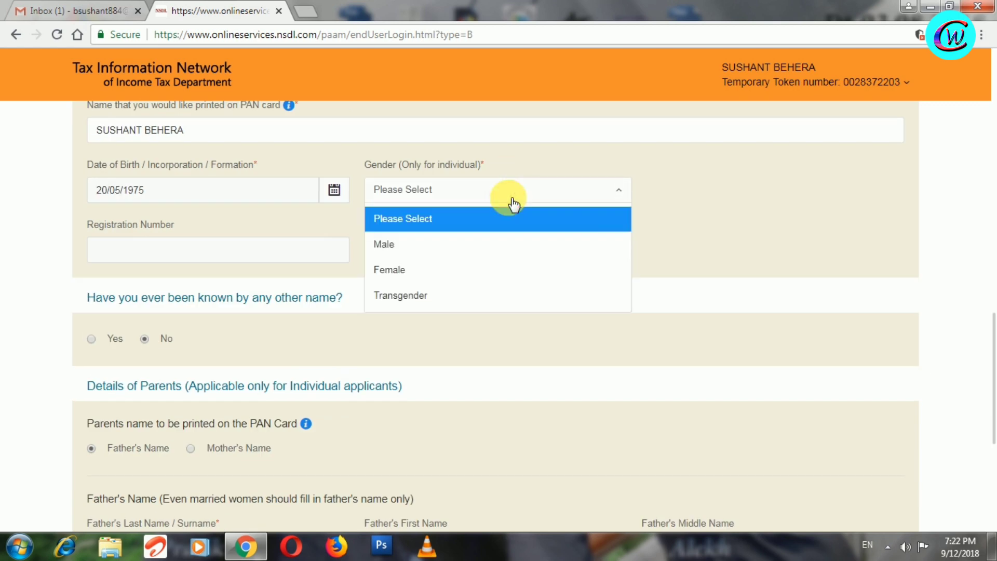
click(403, 254)
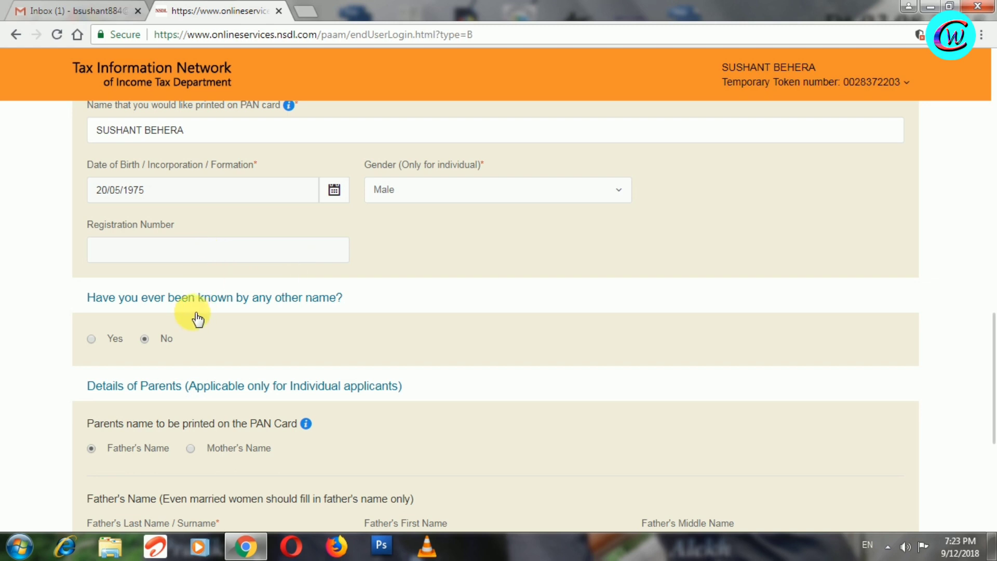
scroll(322, 347, down, 3)
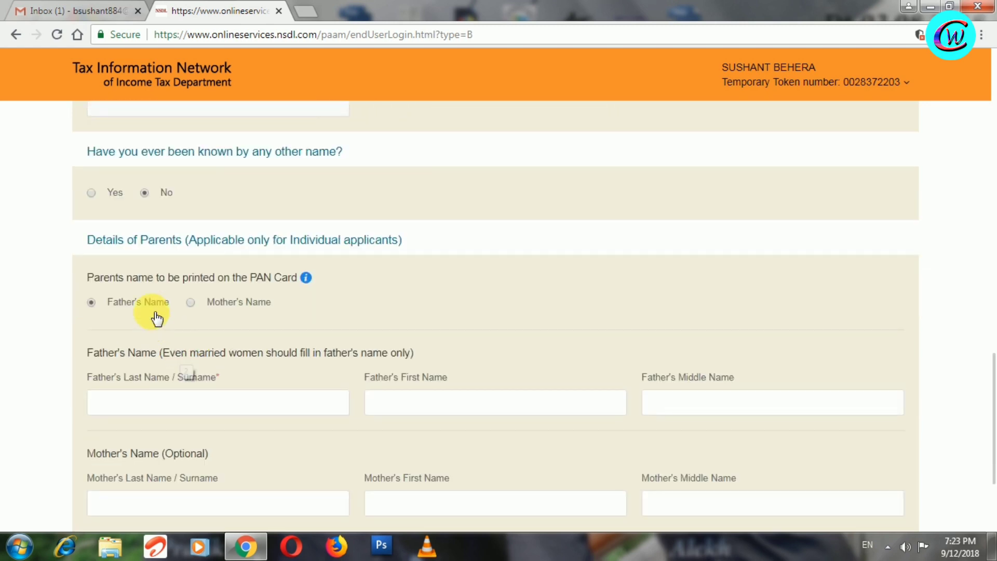
click(154, 408)
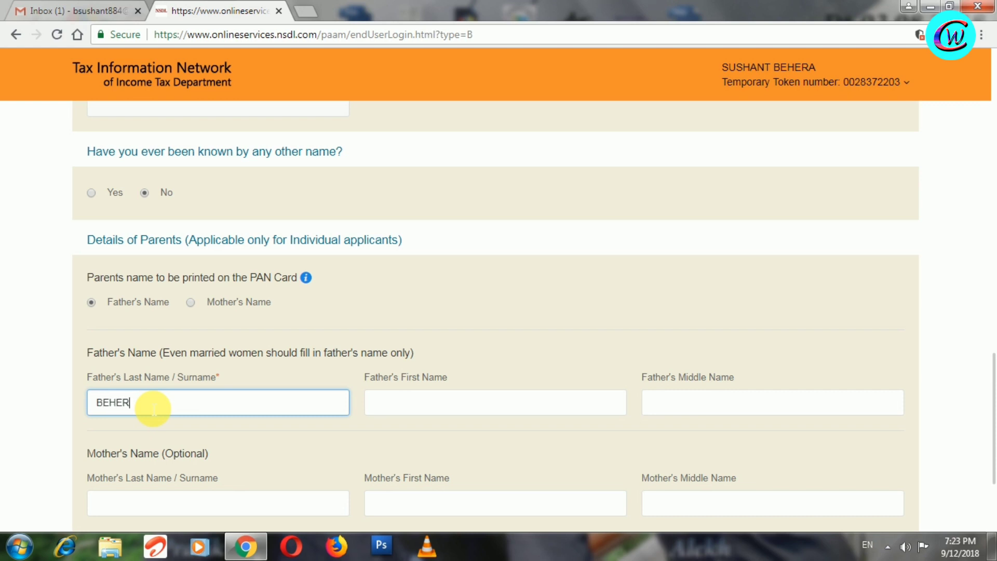
key(Tab)
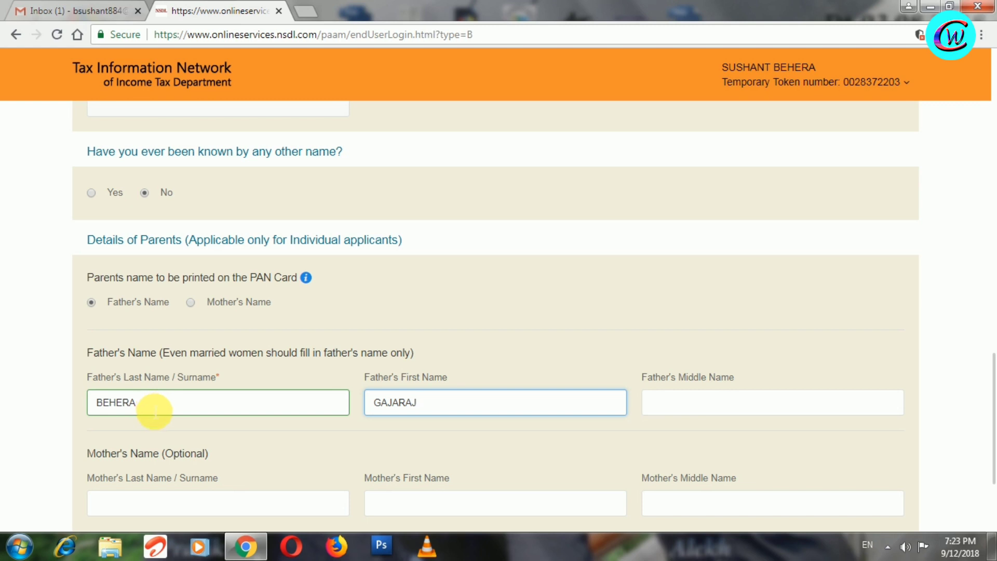
scroll(151, 412, down, 3)
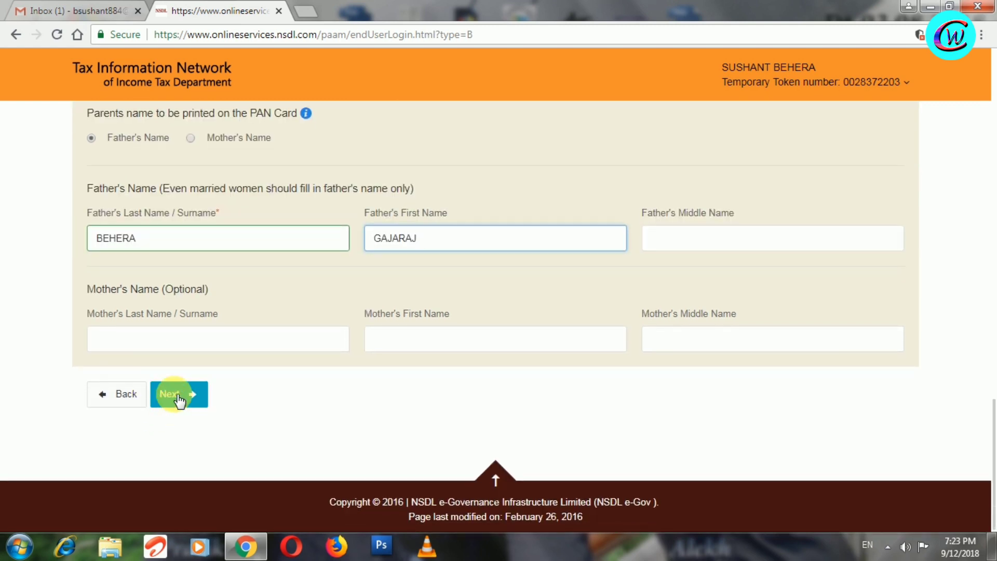
click(179, 397)
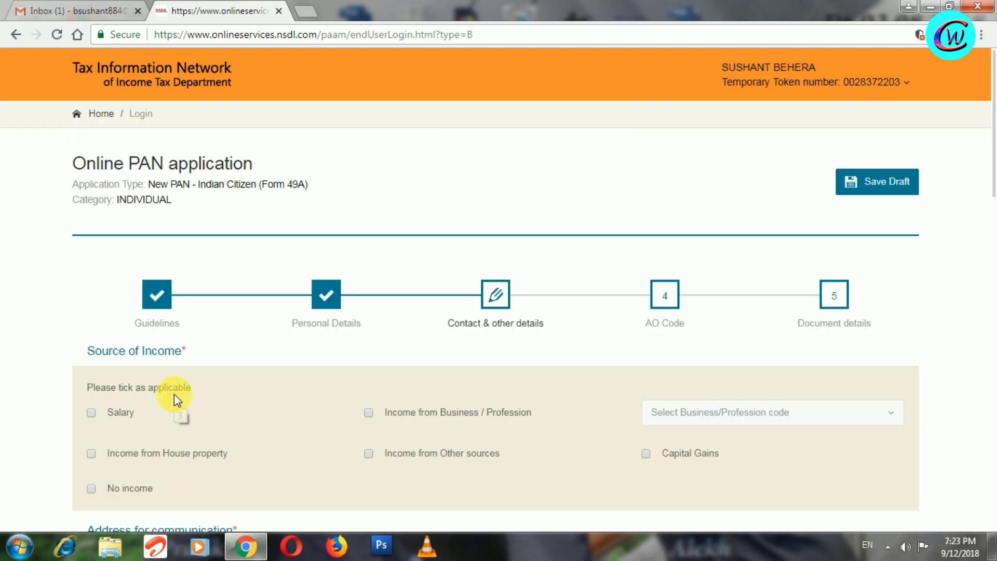
Step: Declare income from other sources on the Contact & other details step
click(178, 400)
scroll(346, 374, down, 3)
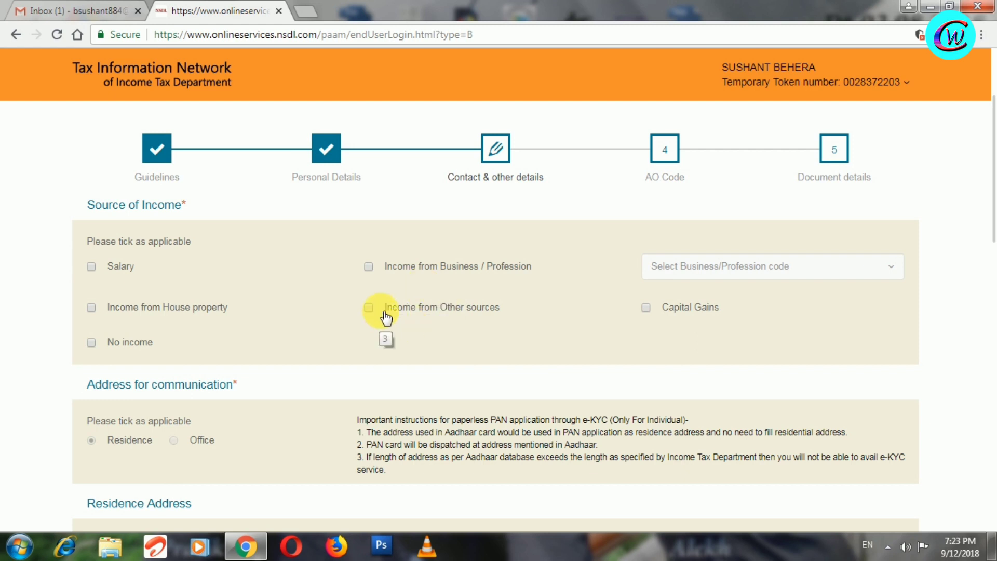
click(369, 307)
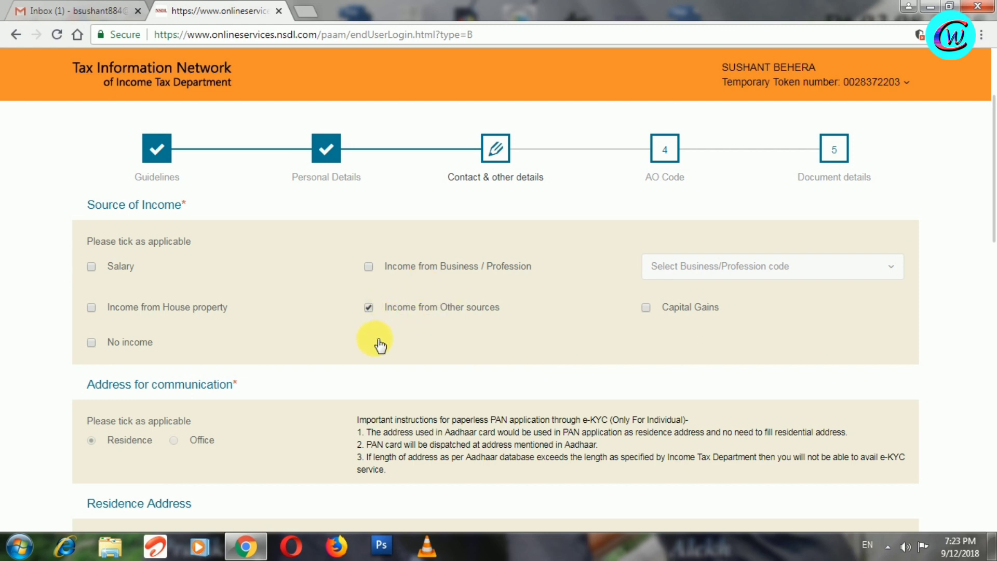
Step: Set the country ISD code to INDIA (91) and move on to the AO Code step
scroll(381, 345, down, 4)
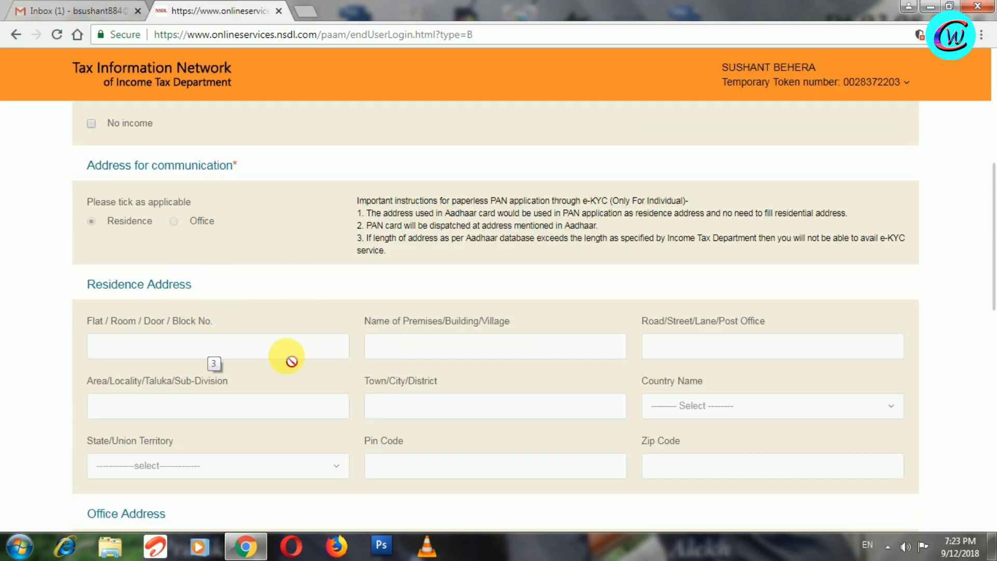
scroll(292, 362, down, 3)
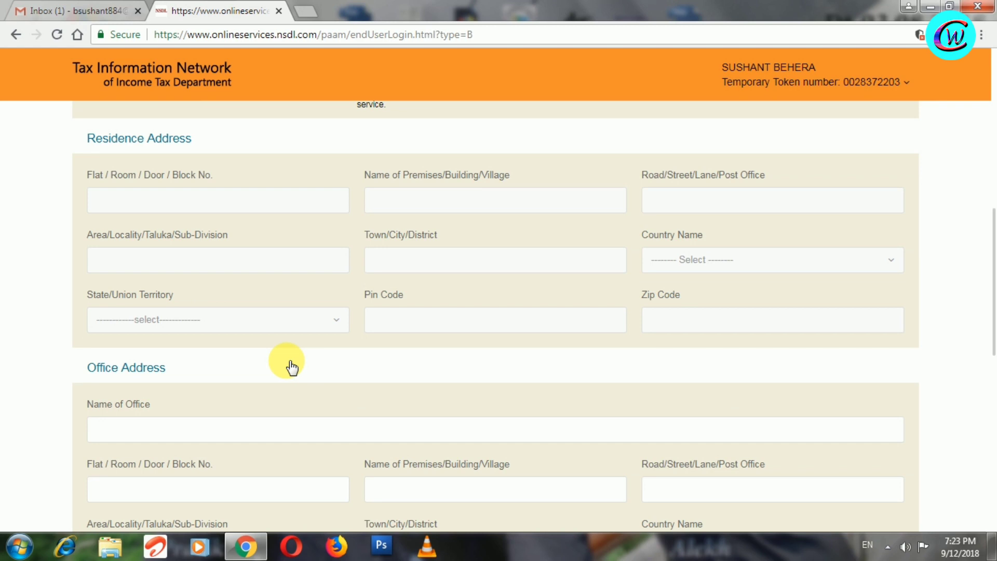
scroll(291, 367, down, 4)
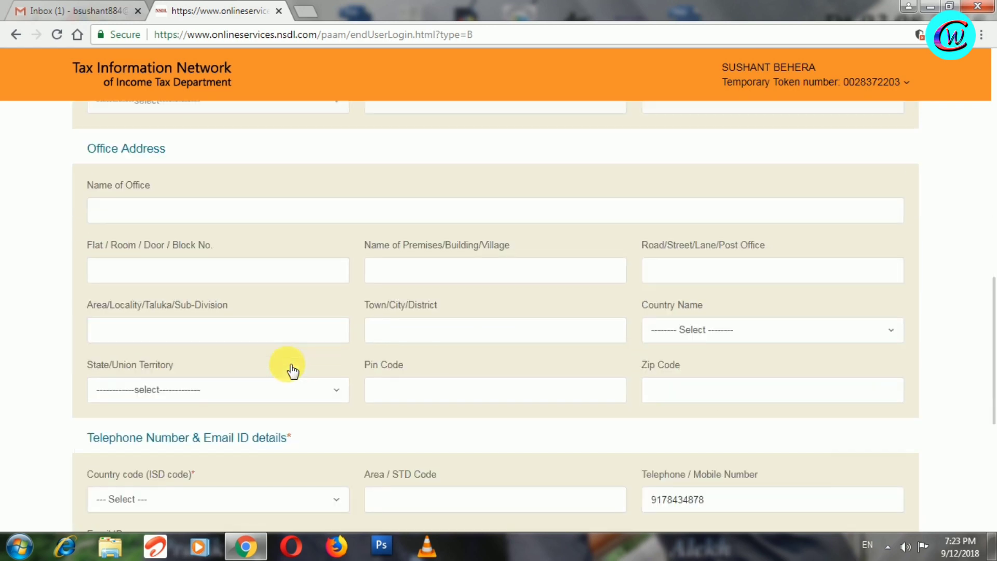
scroll(293, 369, down, 5)
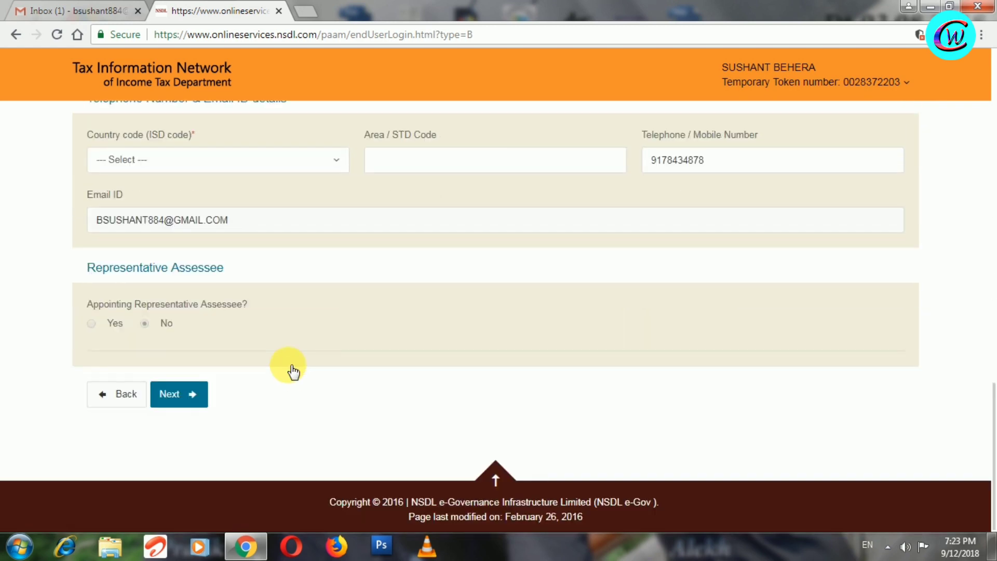
click(314, 164)
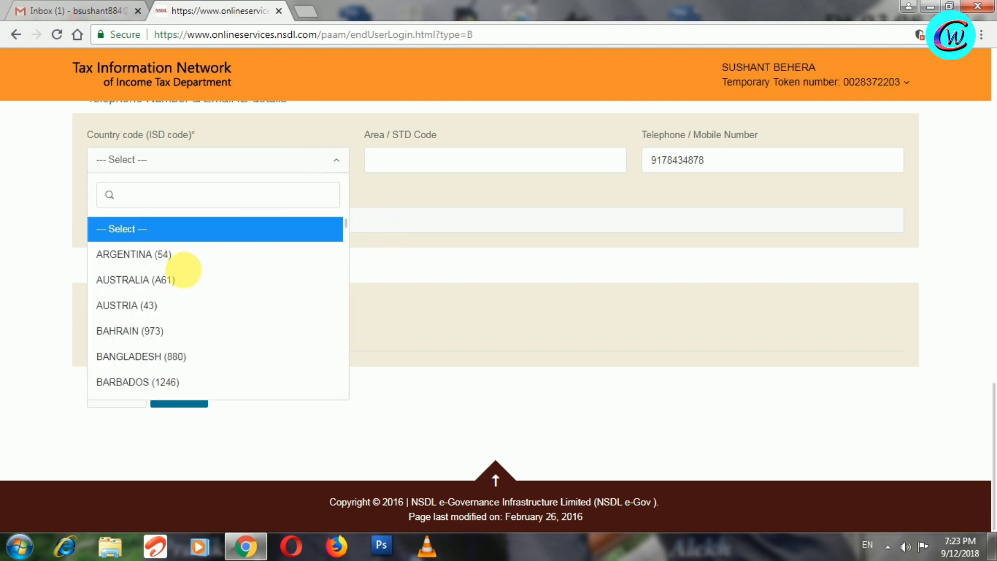
text(i)
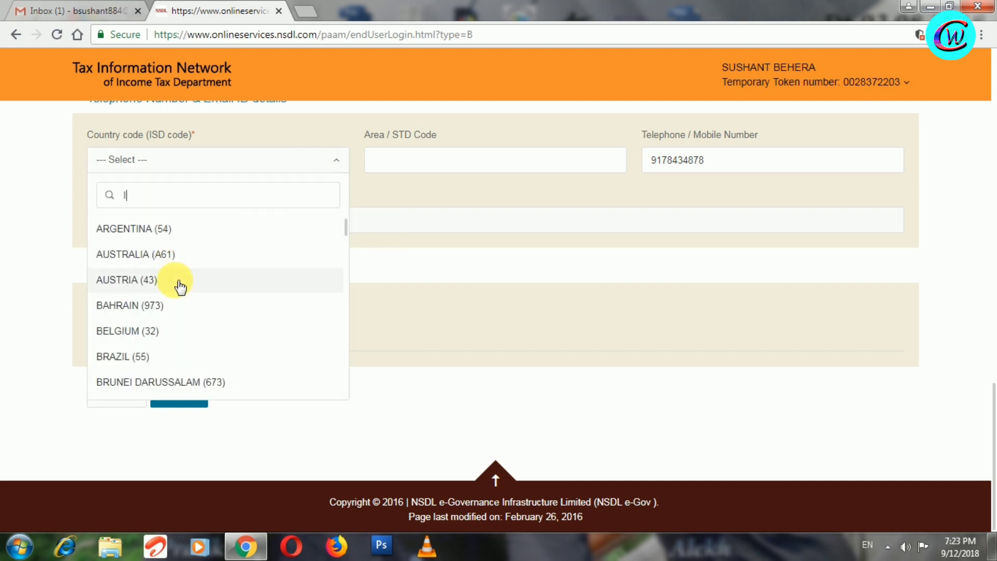
text(n)
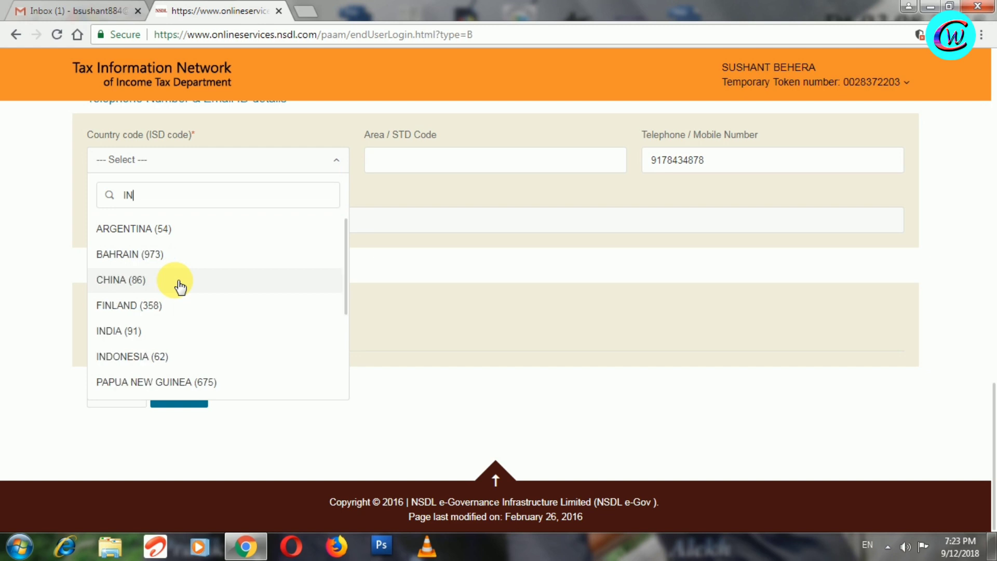
click(137, 331)
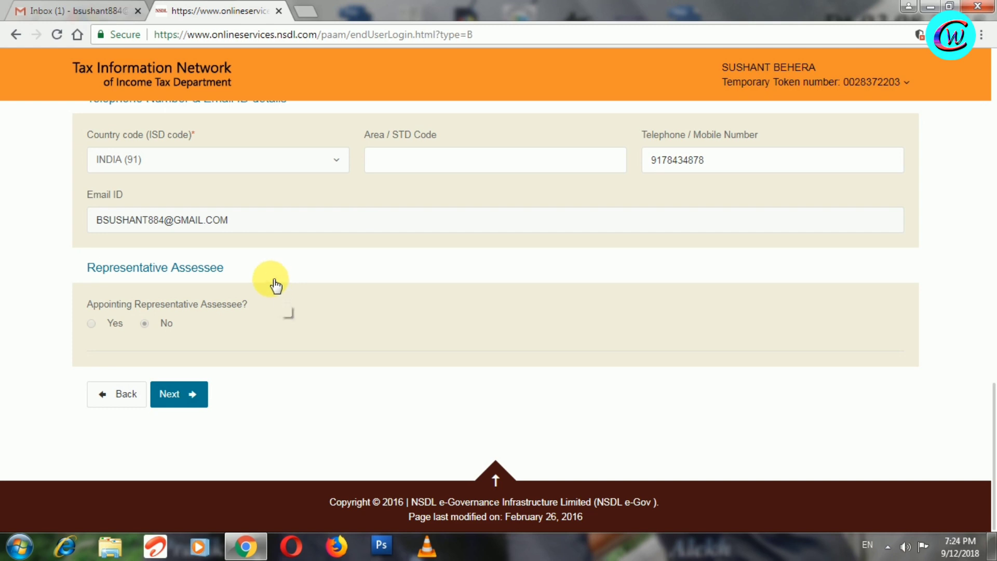
click(181, 396)
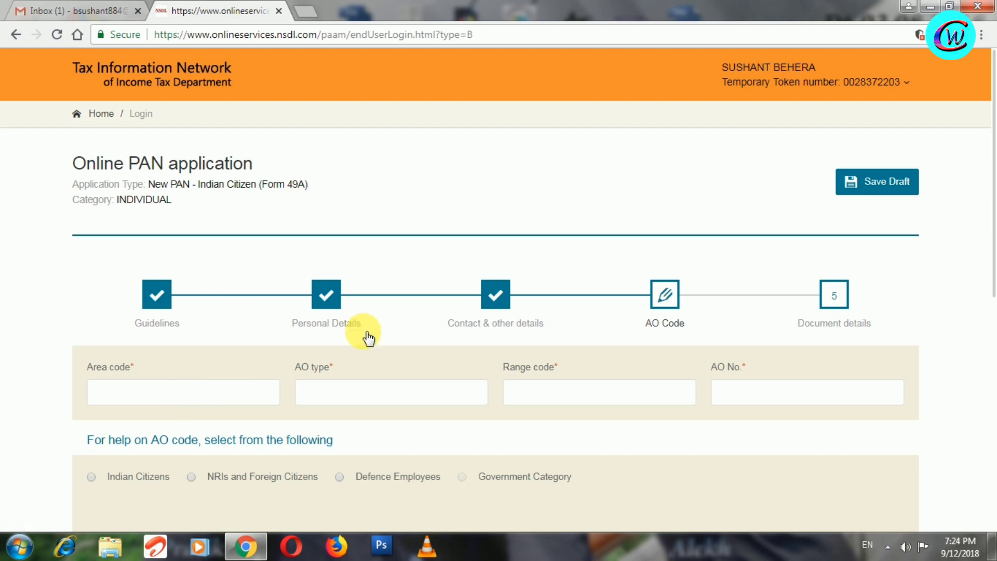
Step: Look up Indian citizens' AO codes with State ODISHA and City SAMBALPUR
scroll(364, 336, down, 3)
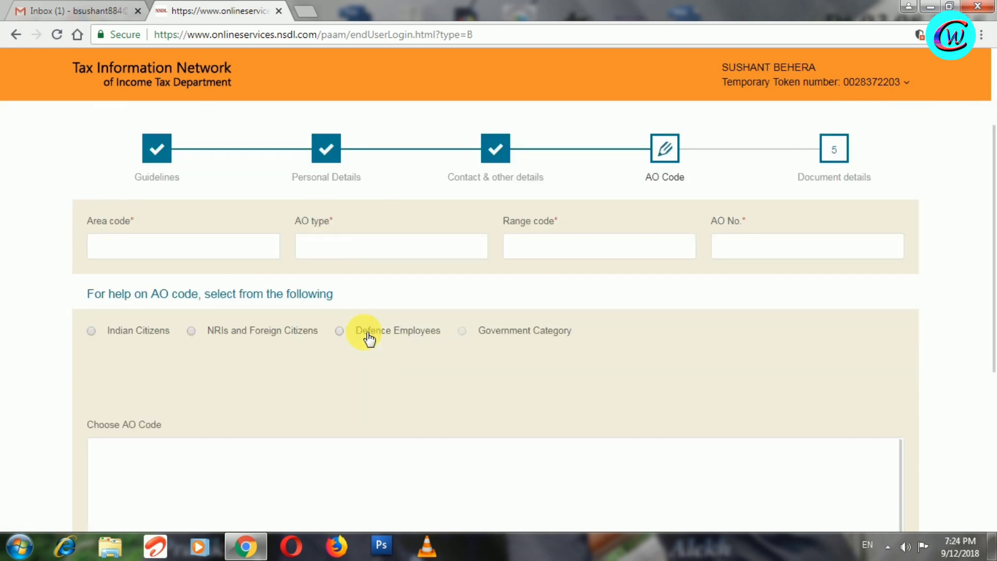
click(92, 332)
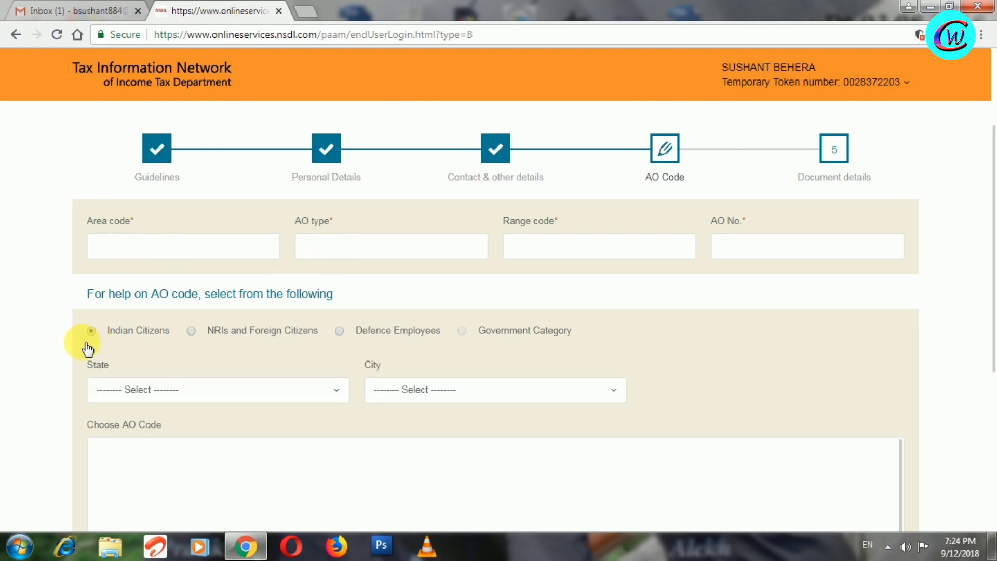
click(218, 391)
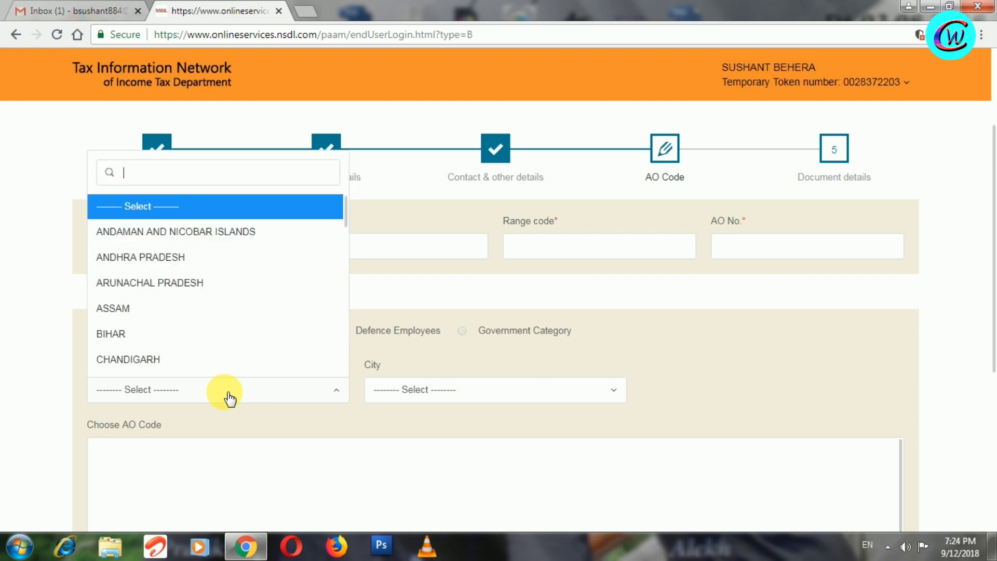
text(O)
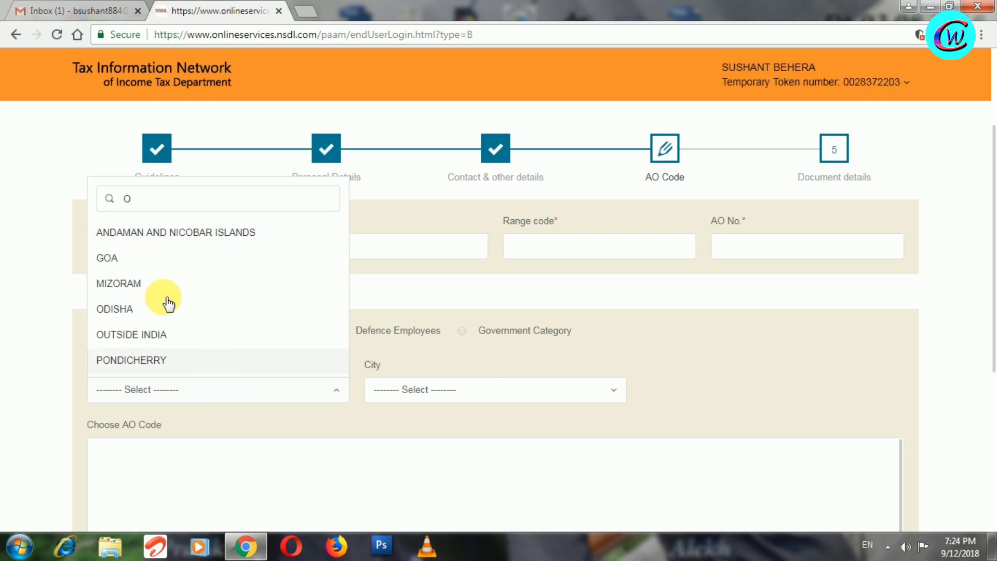
click(137, 316)
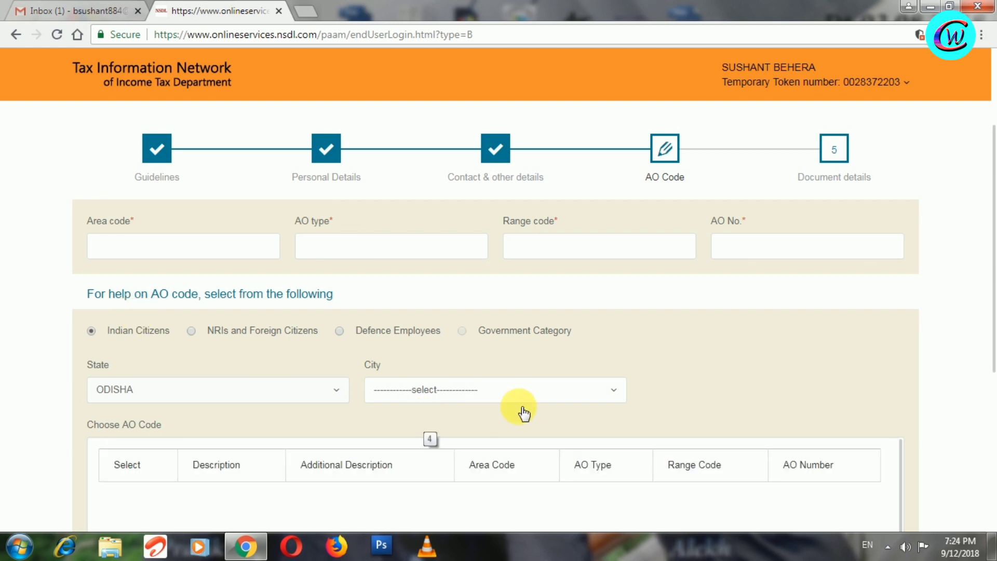
click(539, 396)
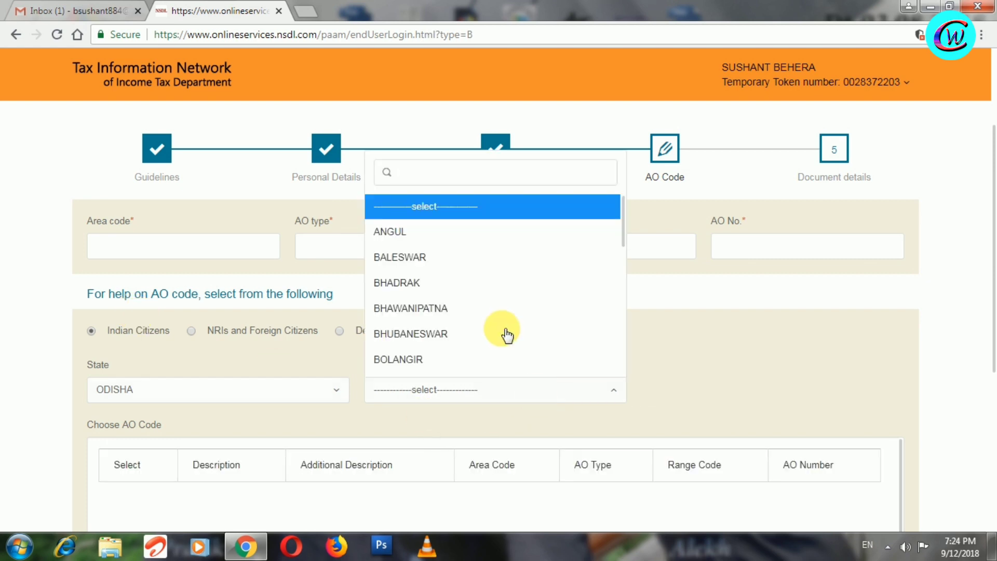
scroll(507, 335, down, 2)
scroll(507, 335, down, 6)
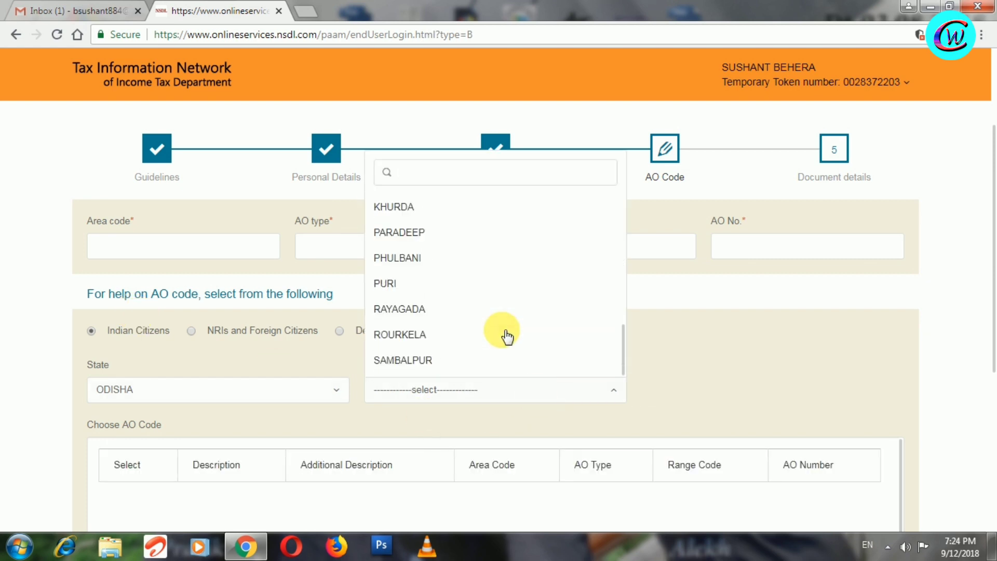
scroll(507, 335, down, 2)
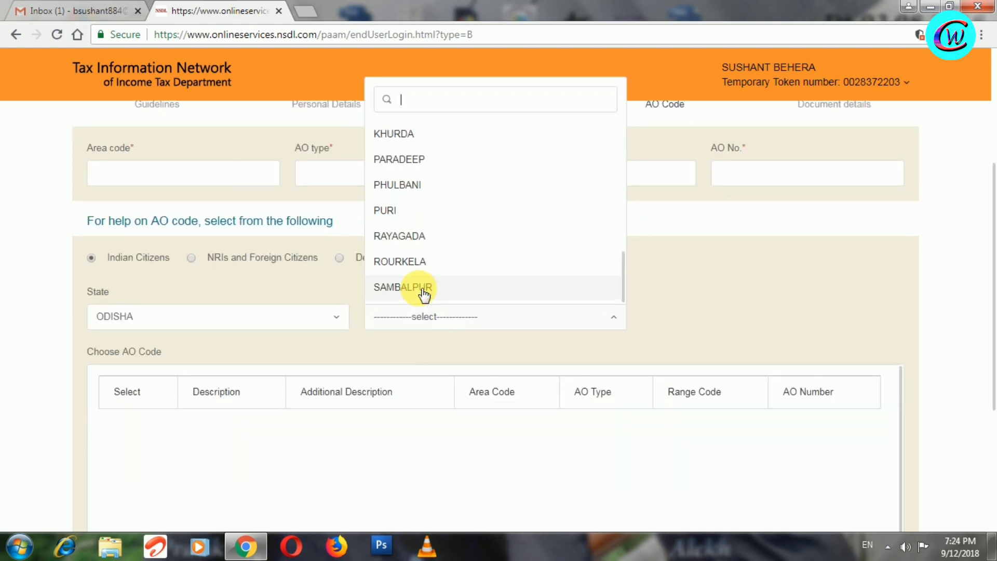
click(425, 294)
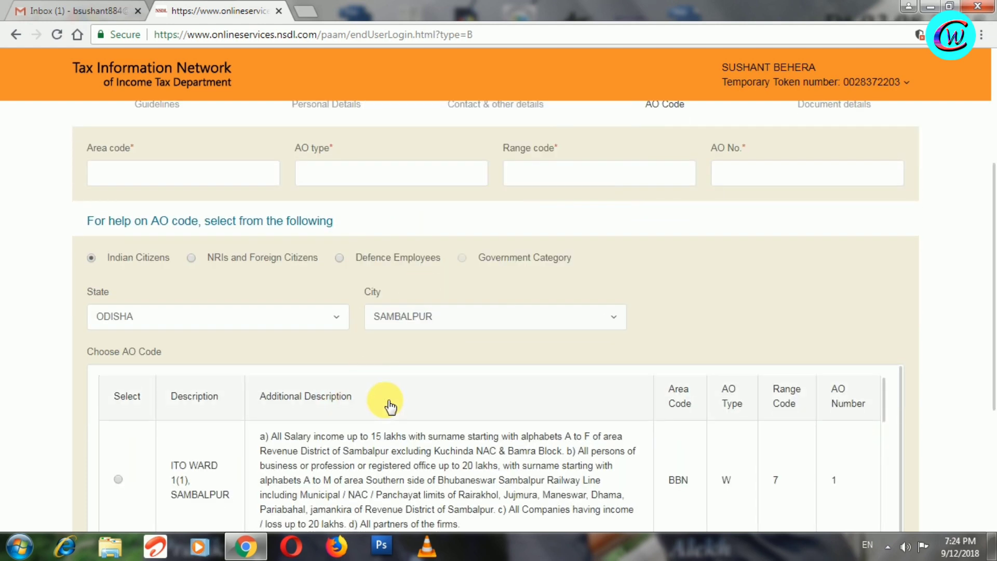
Step: Select the ITO WARD 1(1), SAMBALPUR AO code and advance to Document details
scroll(769, 395, down, 4)
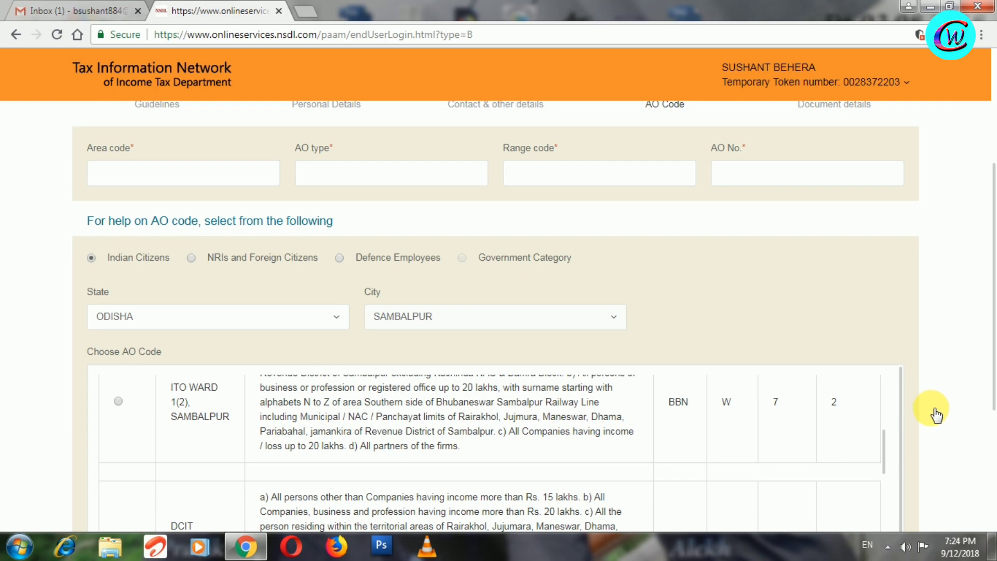
scroll(937, 414, down, 5)
scroll(472, 270, up, 4)
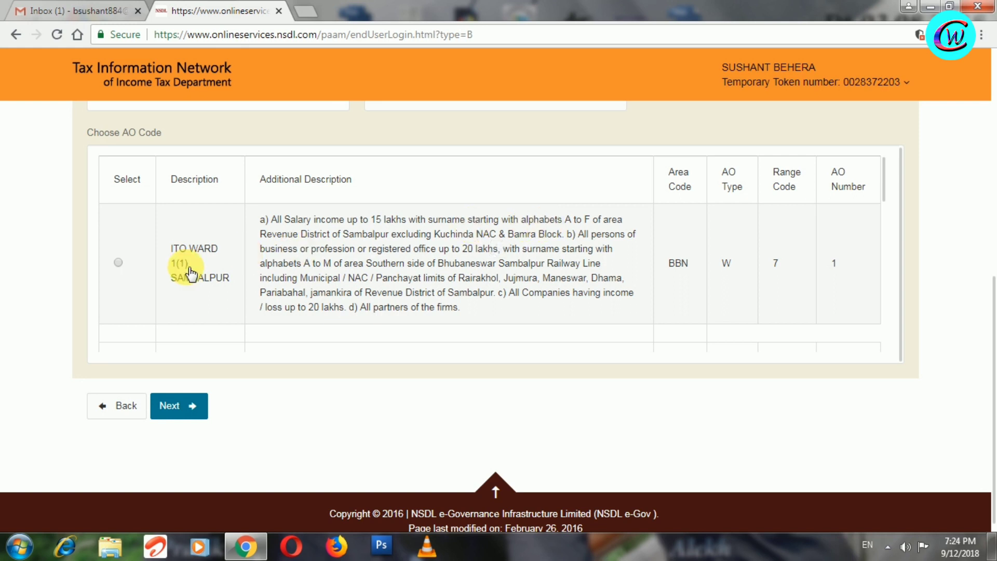
click(119, 263)
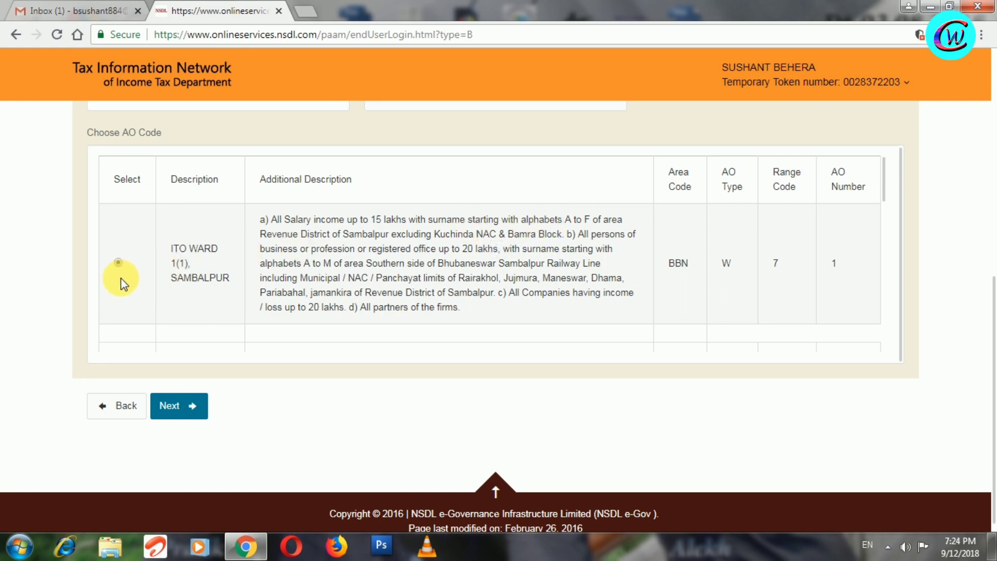
click(179, 406)
Step: Declare in the capacity of Himself/Herself at Place SAMBALPUR, then submit for verification
scroll(462, 372, down, 4)
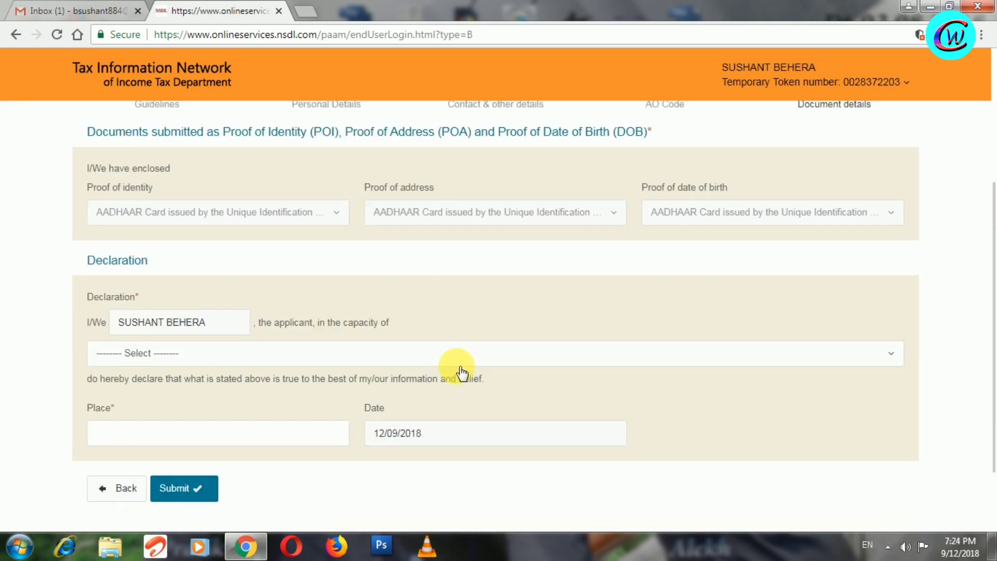
scroll(463, 371, down, 2)
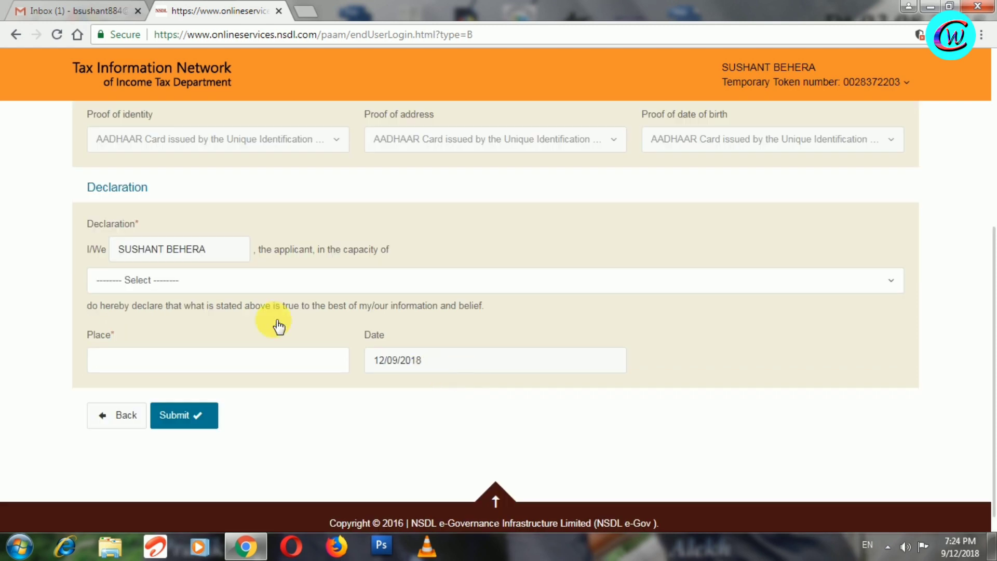
click(269, 286)
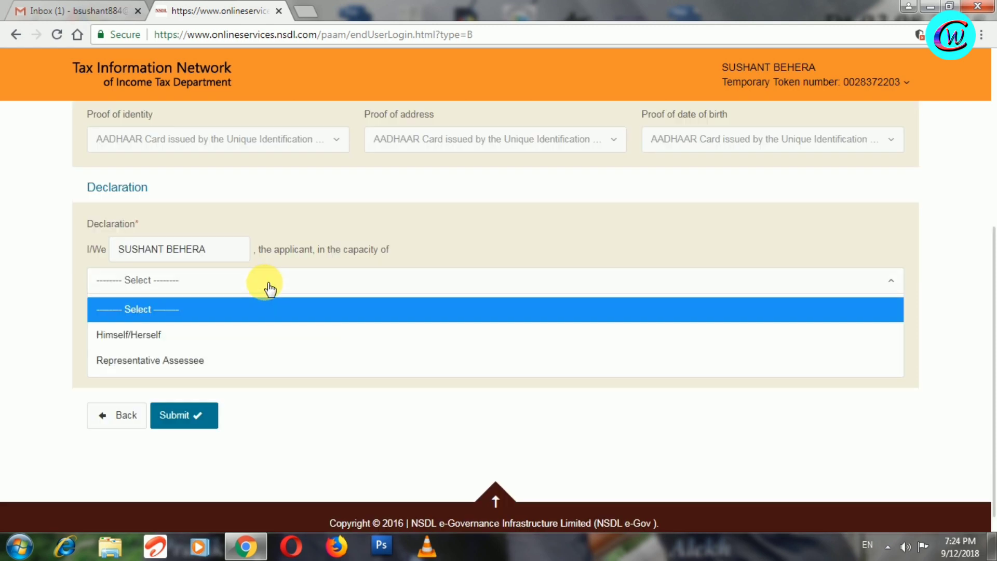
click(157, 337)
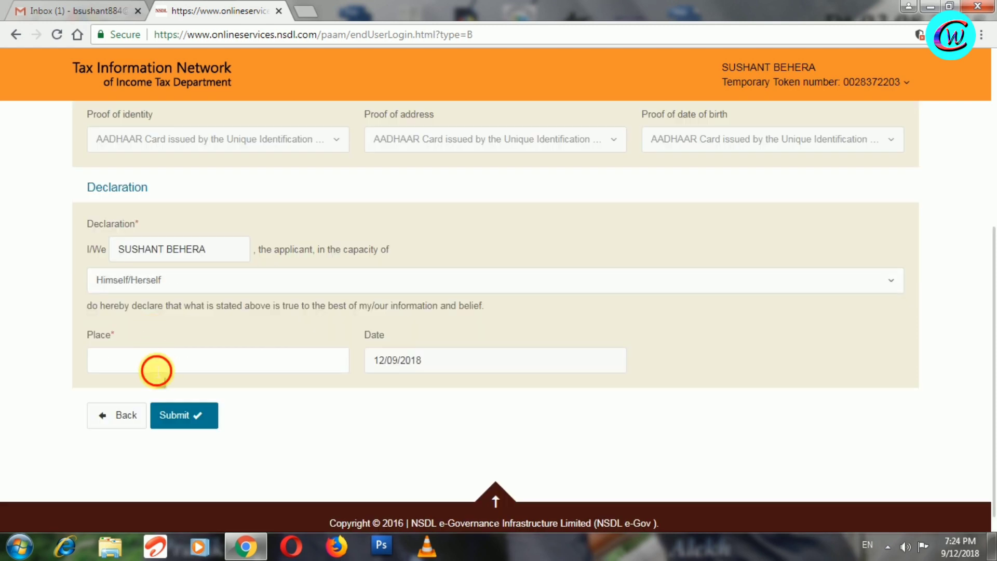
click(157, 370)
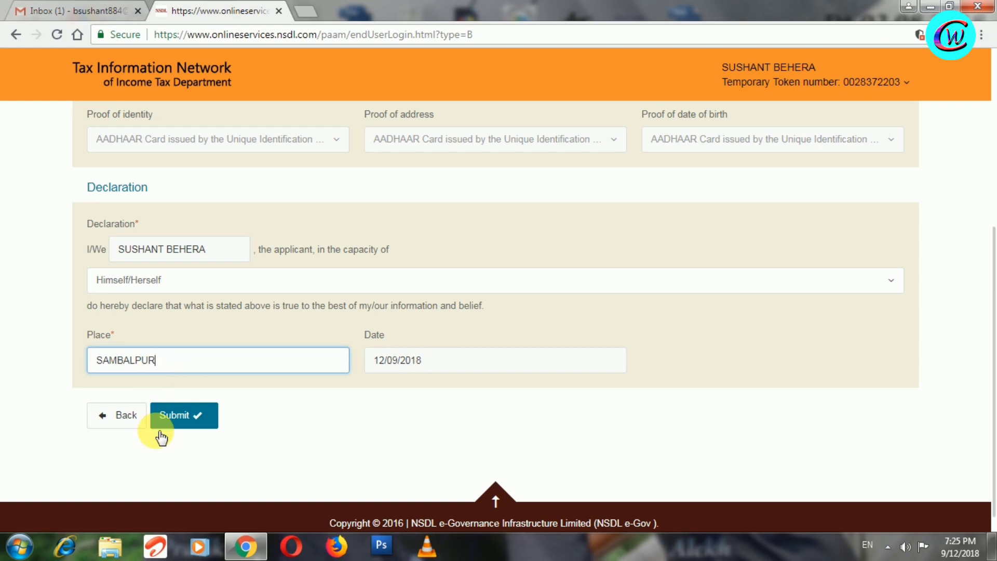
click(178, 419)
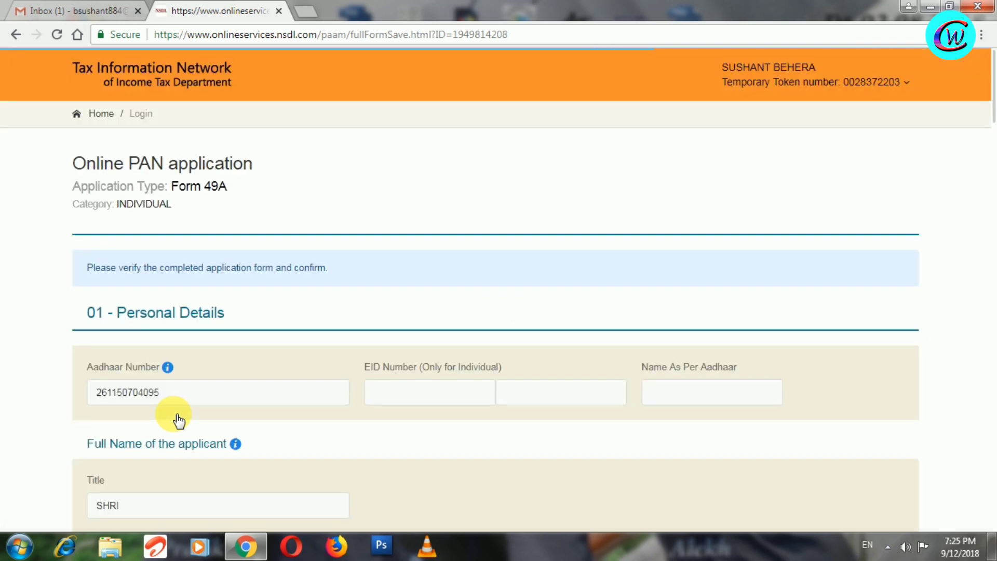
Step: Review the filled Form 49A to the bottom and proceed to the payment mode page
scroll(229, 416, down, 1)
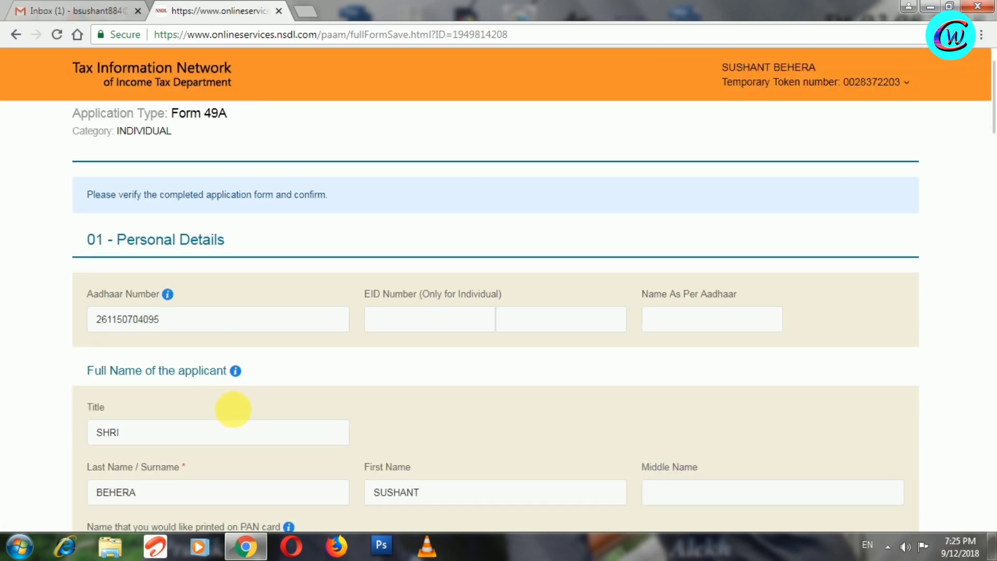
scroll(233, 410, down, 3)
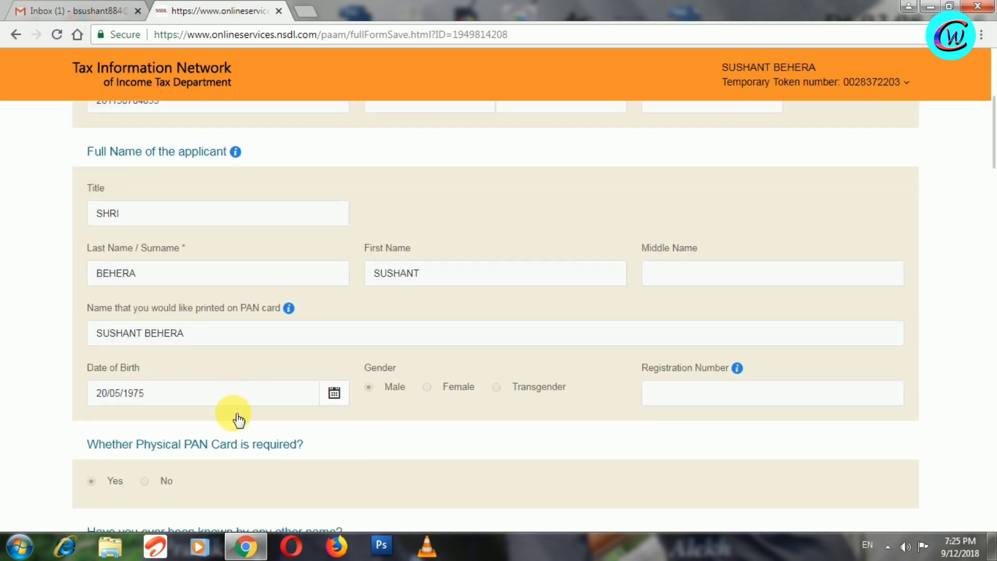
scroll(239, 423, down, 3)
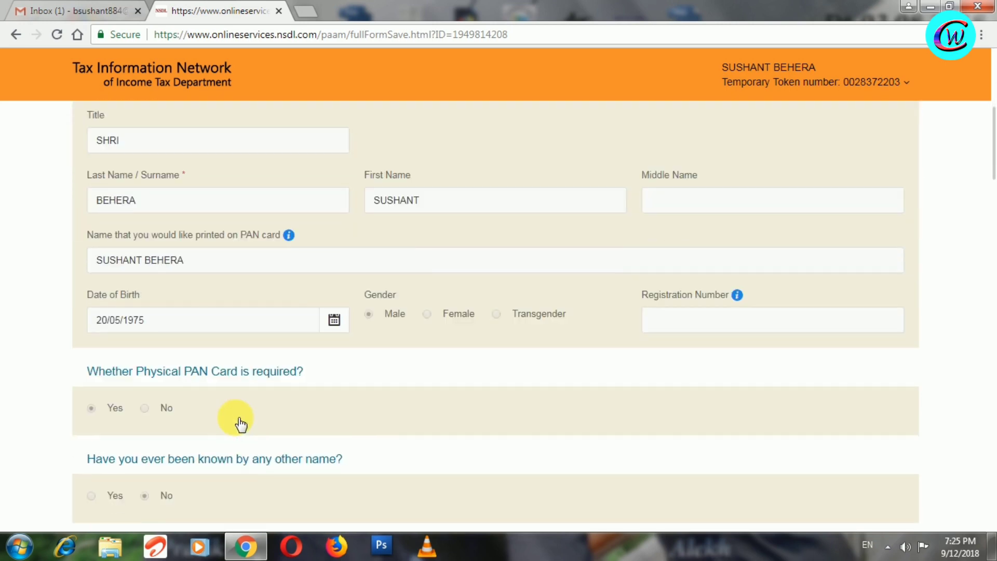
scroll(241, 423, down, 3)
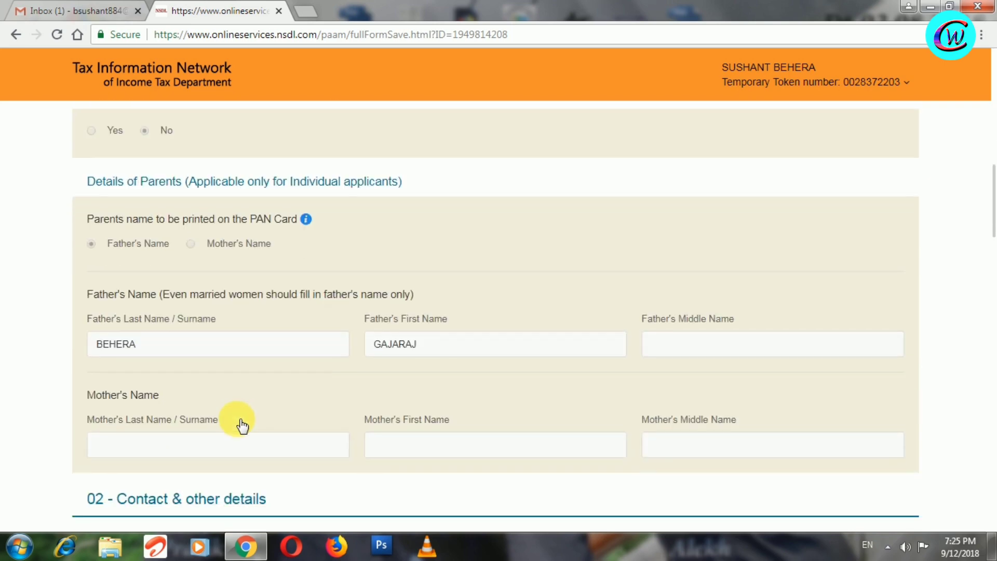
scroll(241, 424, down, 4)
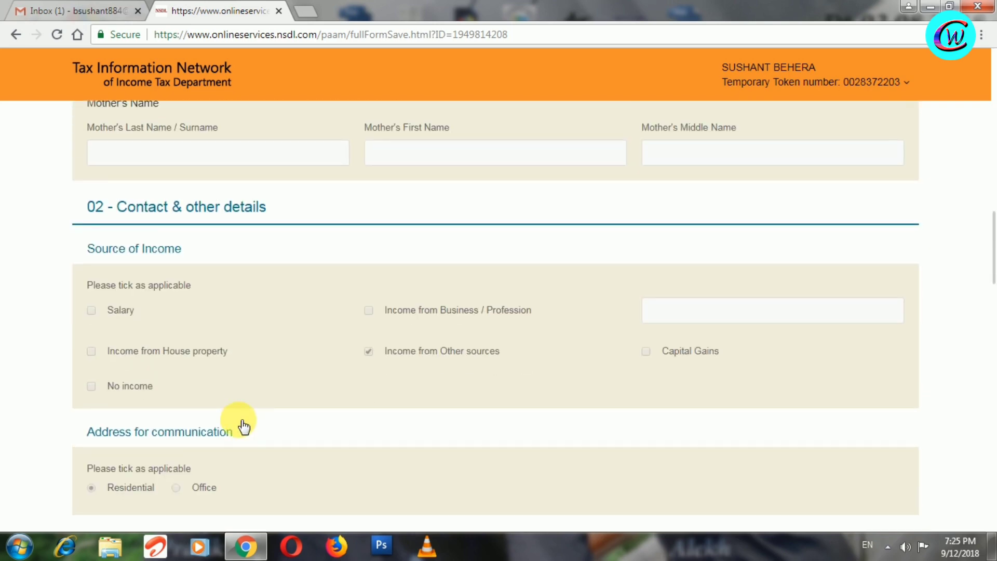
scroll(243, 426, down, 3)
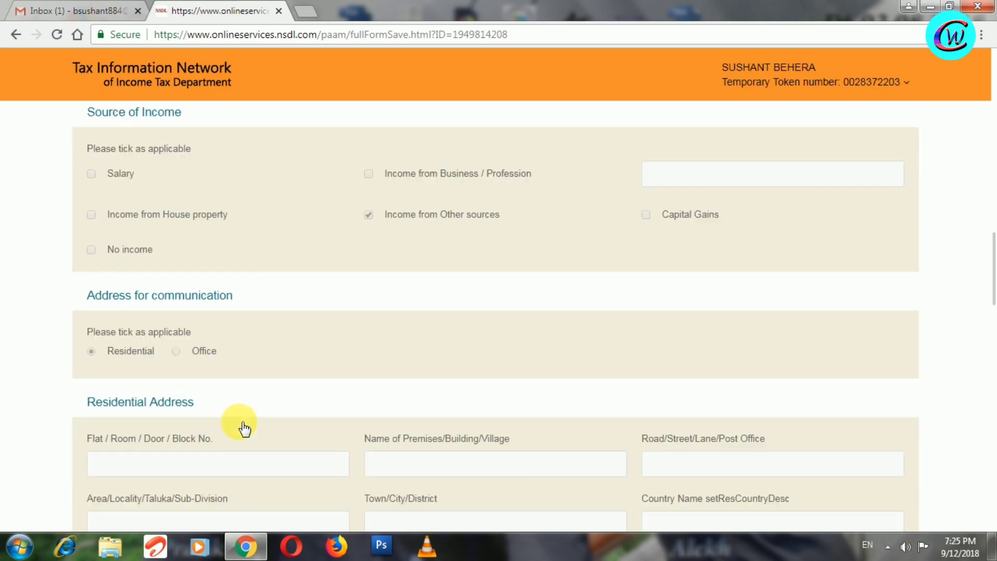
scroll(240, 423, down, 8)
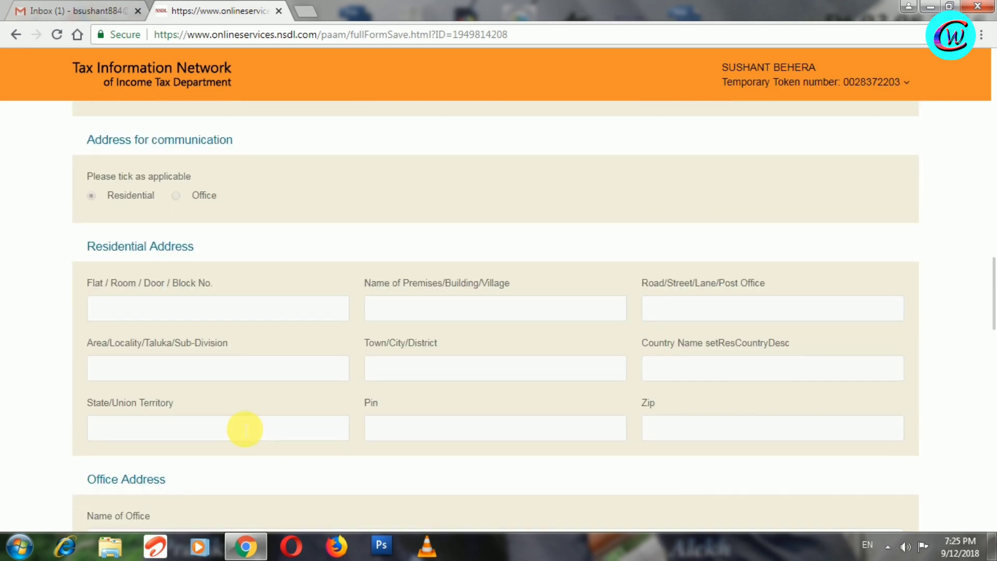
scroll(244, 433, down, 3)
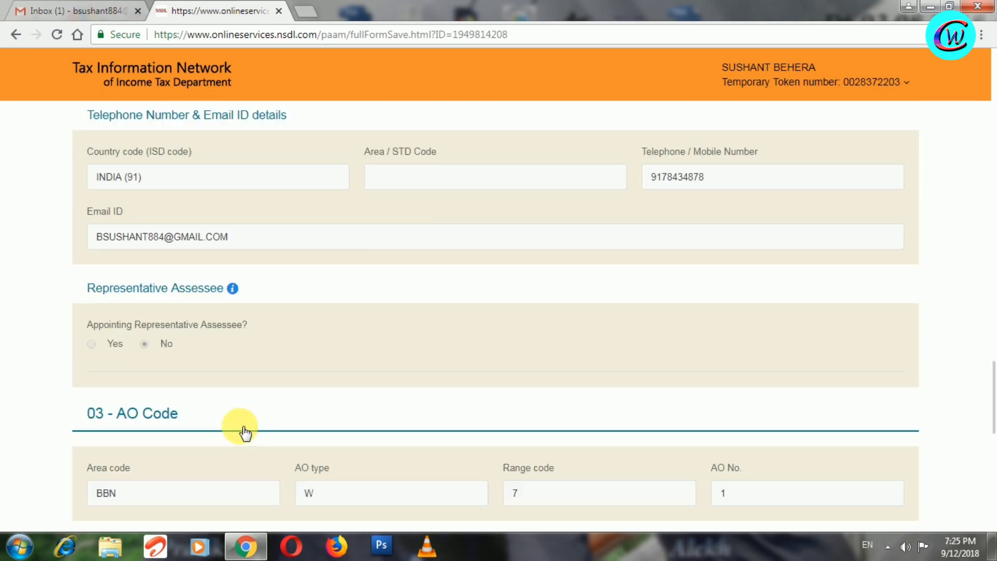
scroll(250, 432, down, 3)
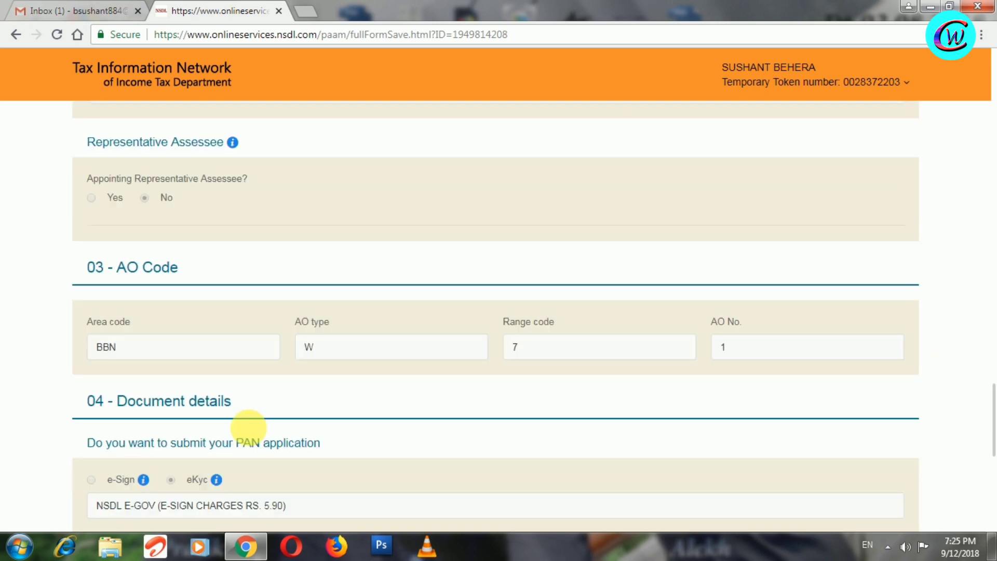
scroll(263, 425, down, 1)
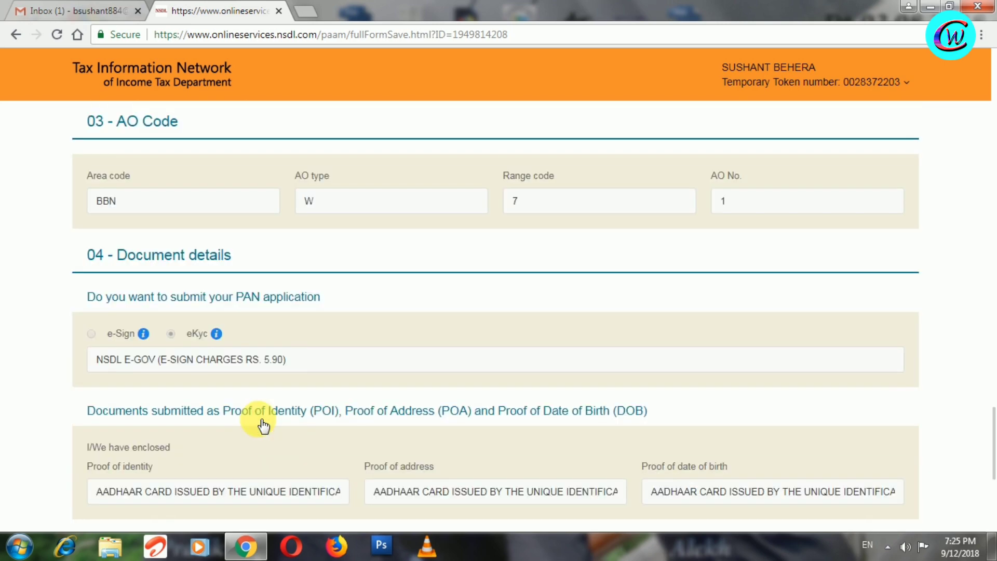
scroll(264, 425, down, 4)
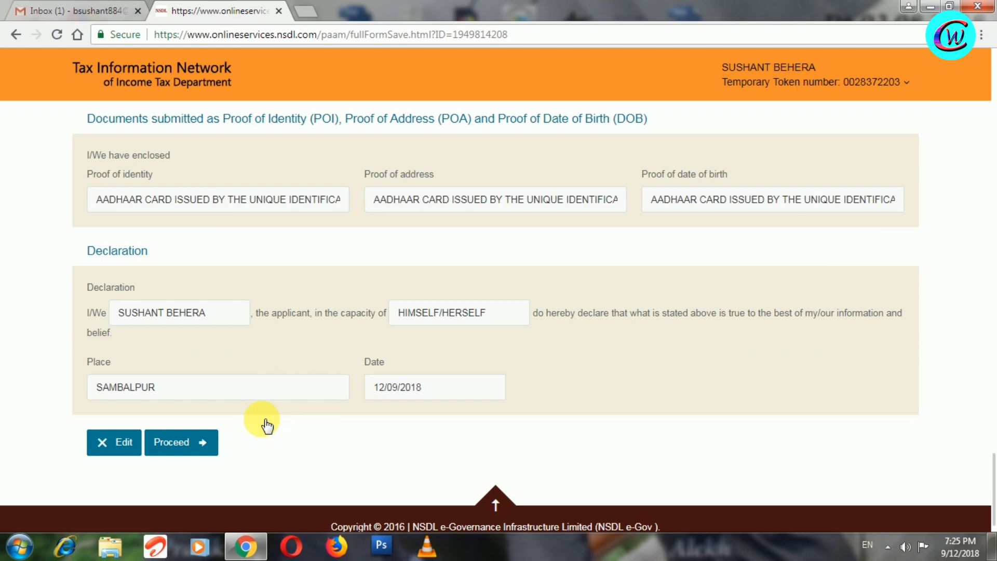
click(186, 450)
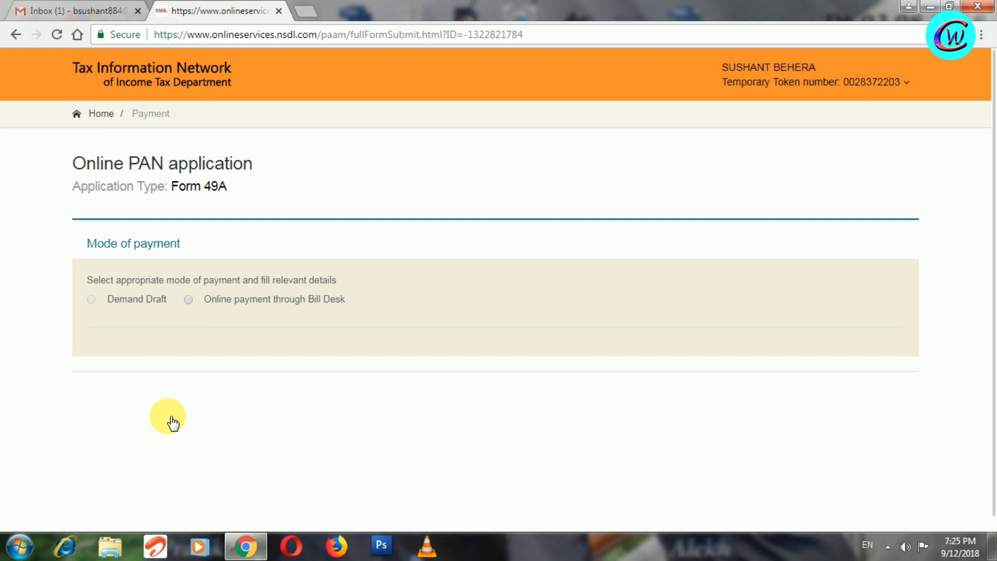
Step: Choose Bill Desk online payment, agree to the terms of service, and proceed to payment
click(189, 300)
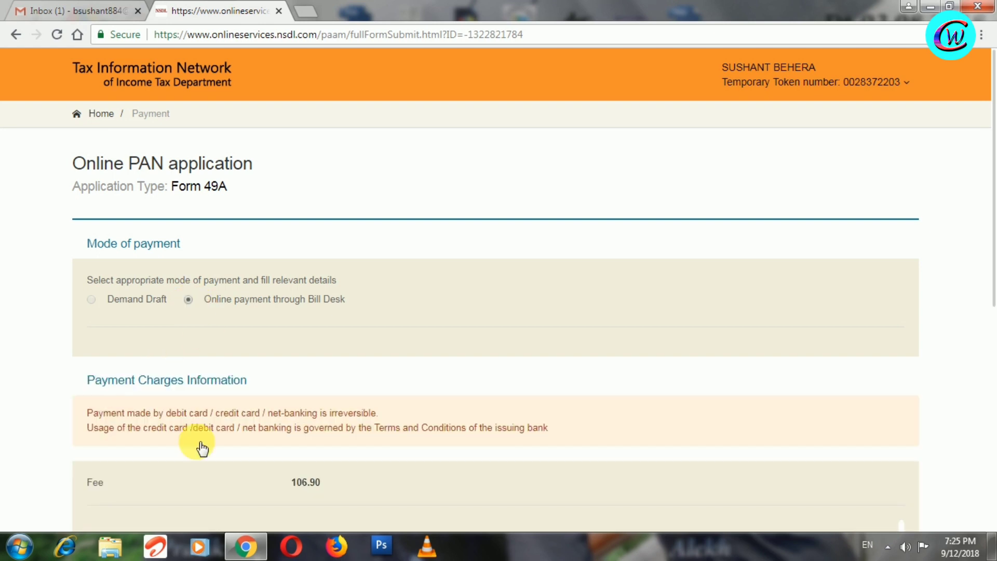
scroll(311, 404, down, 4)
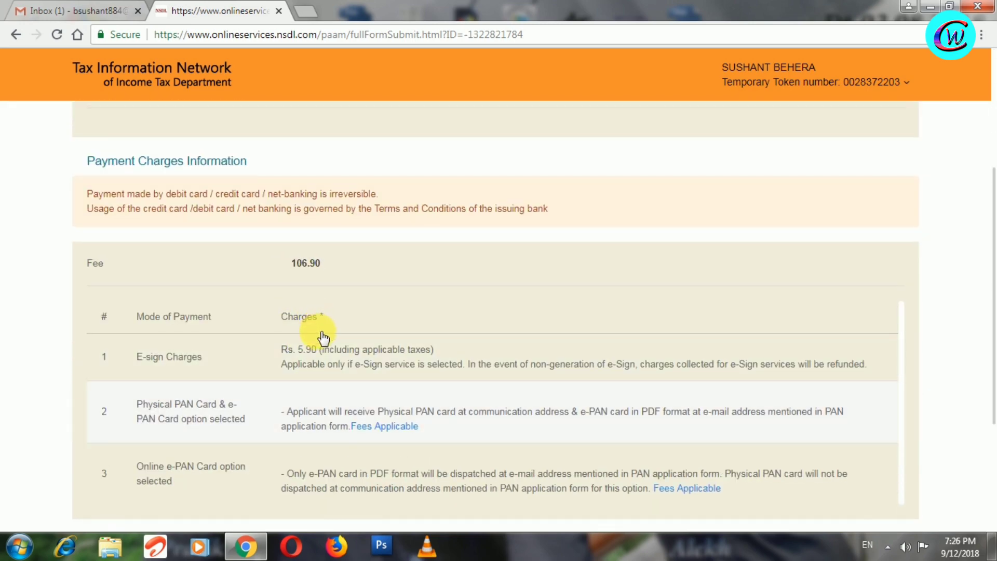
scroll(322, 332, down, 4)
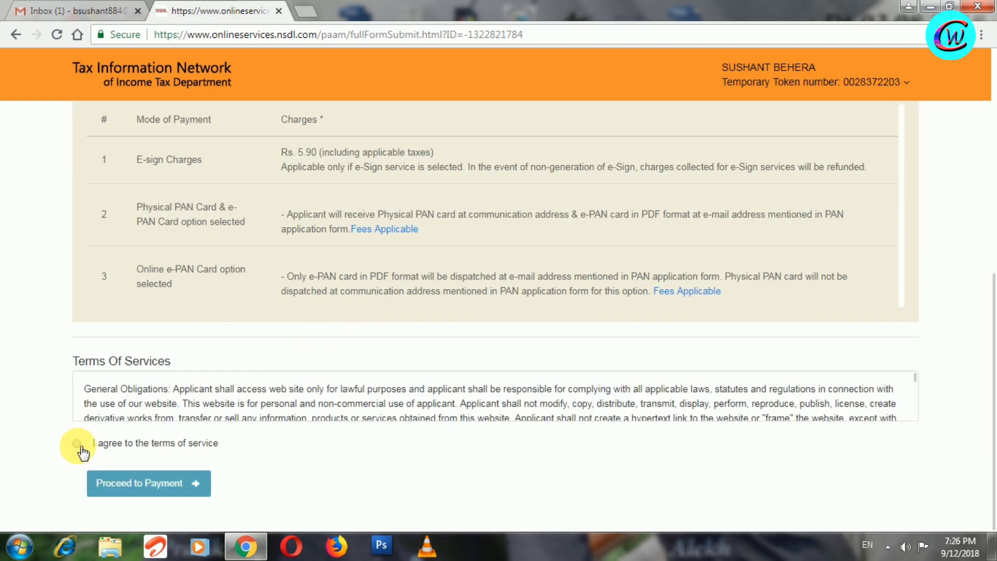
click(77, 444)
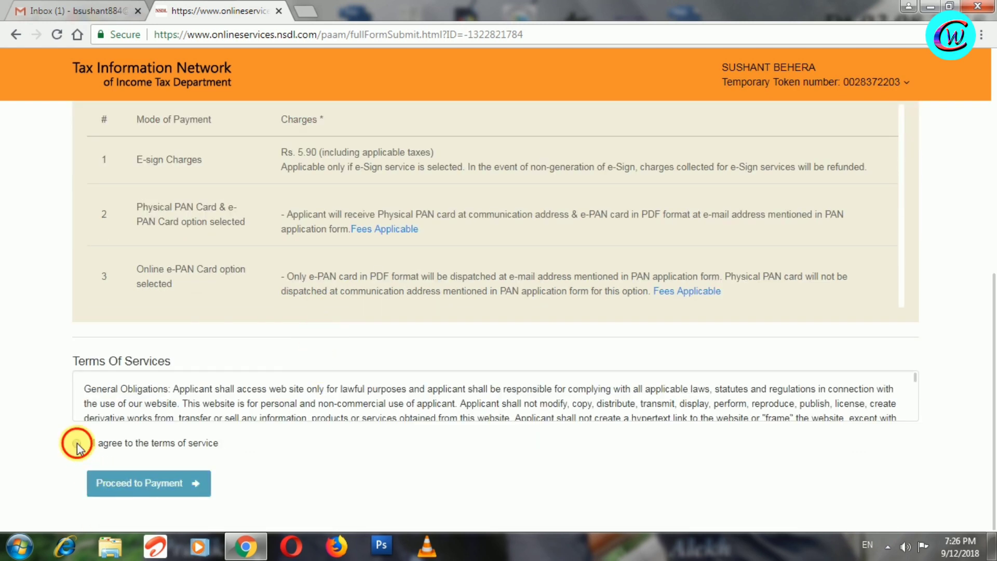
click(158, 488)
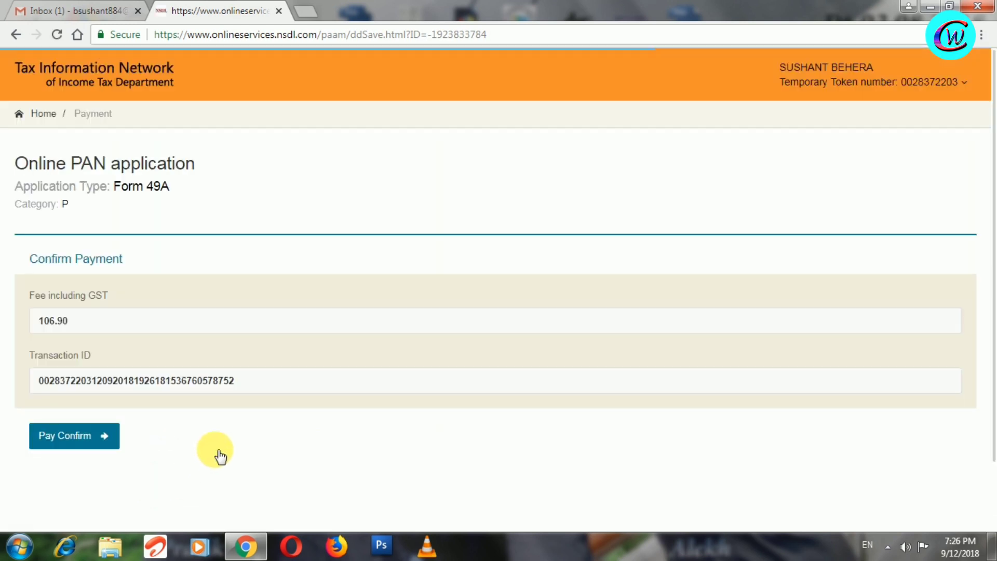
Step: Confirm payment of the 106.90 fee on the Confirm Payment page
click(90, 447)
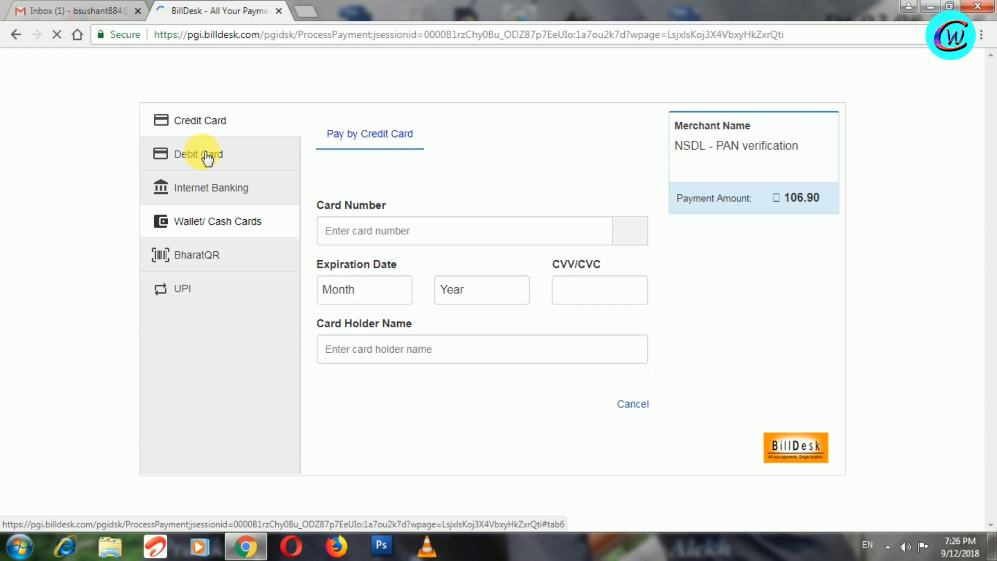
Step: Pay the 106.90 fee by debit card, entering the card details and submitting
click(208, 157)
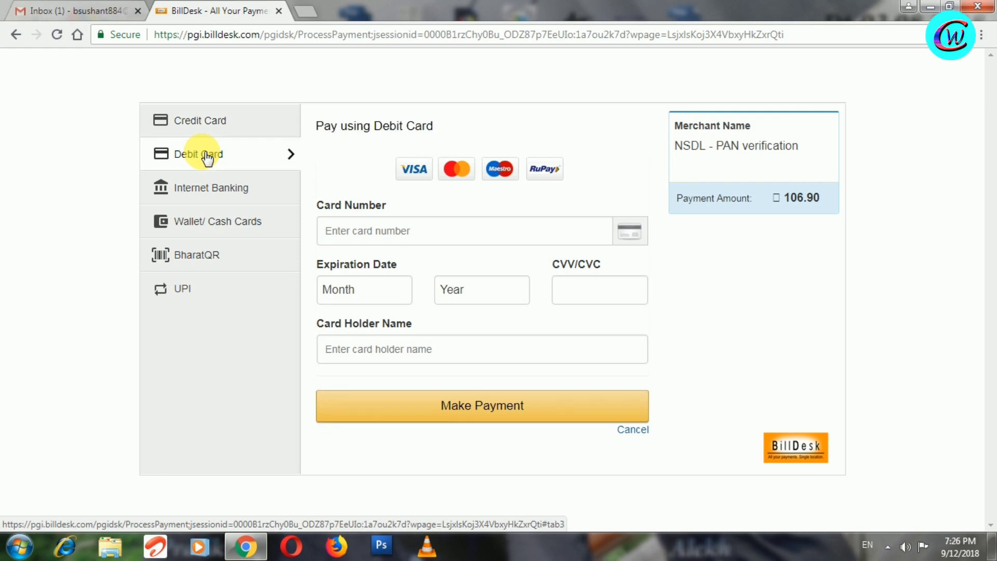
click(357, 237)
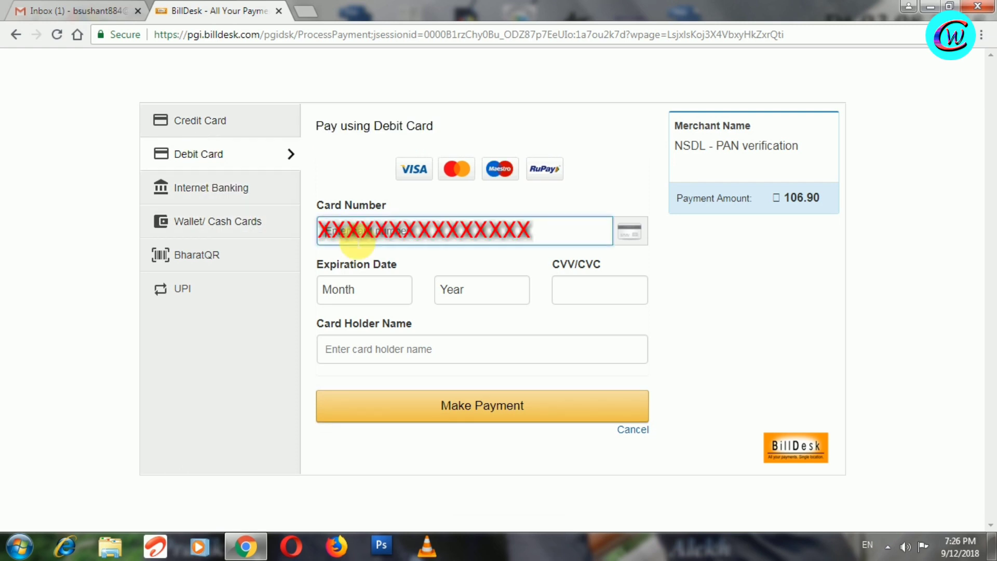
text(4173)
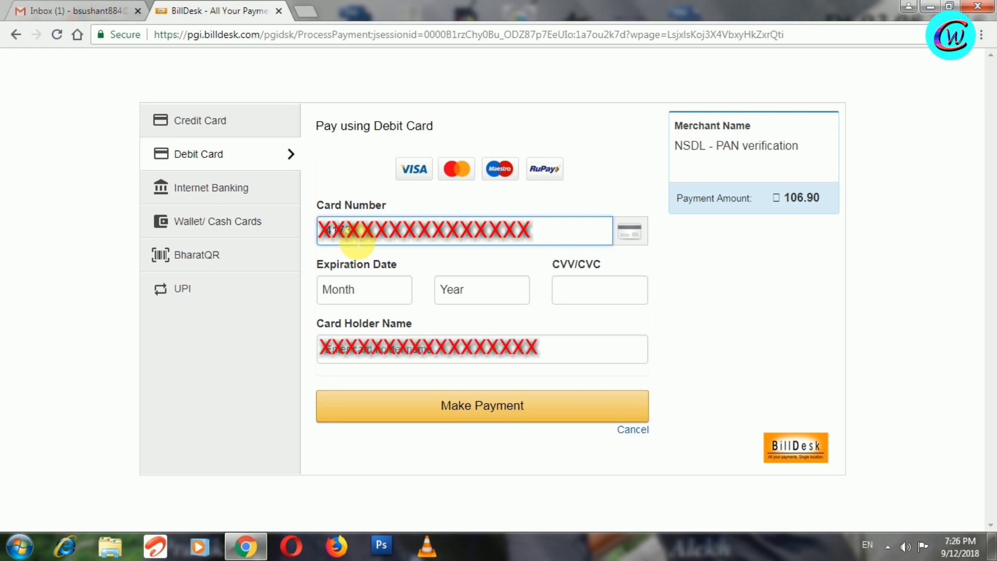
click(466, 416)
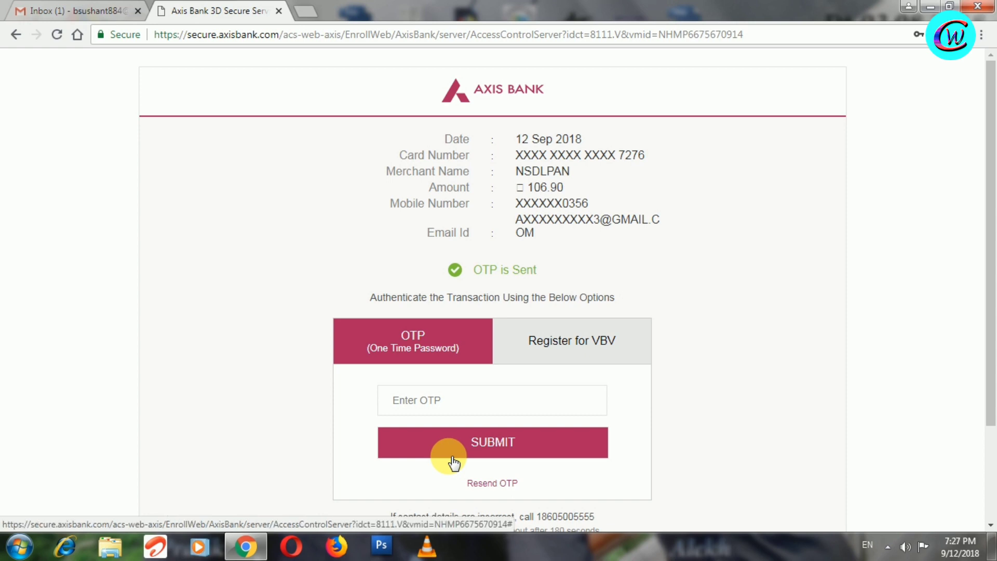
Step: Enter the bank's one-time password on Axis Bank 3D Secure and submit it
click(463, 400)
text(•••••)
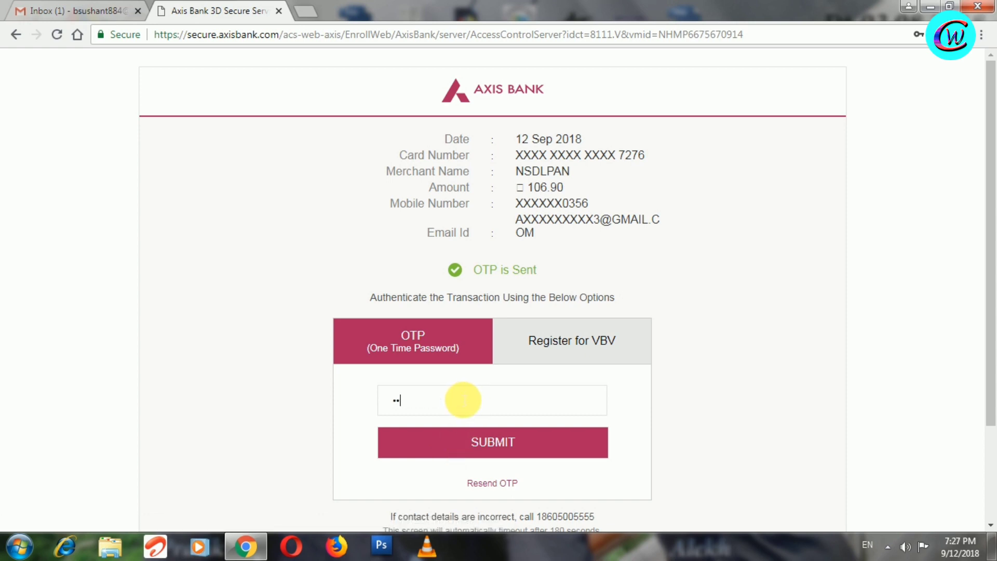
text(•)
click(476, 443)
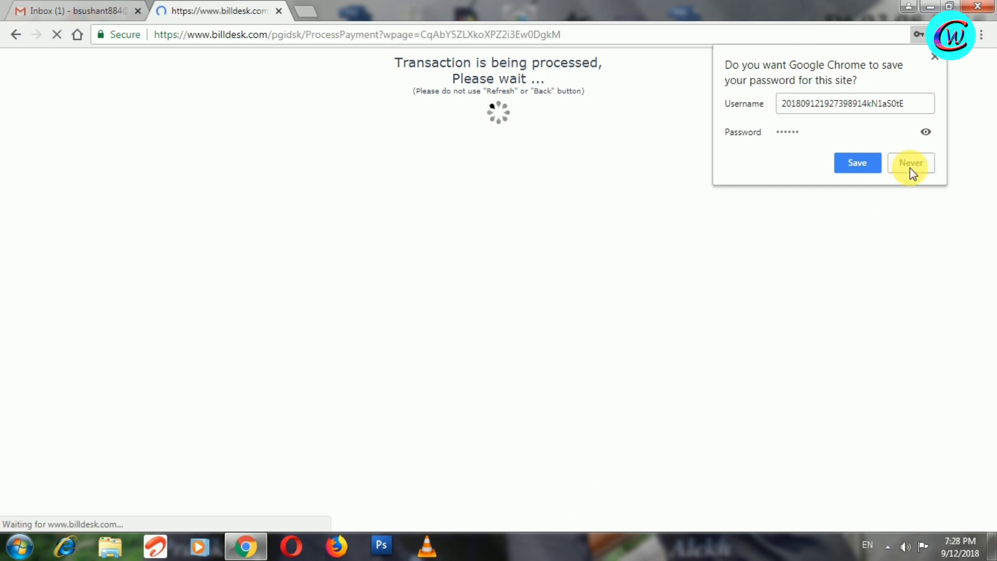
Step: Decline Chrome's password saving and continue past the SUCCESS payment receipt for 106.90
click(935, 56)
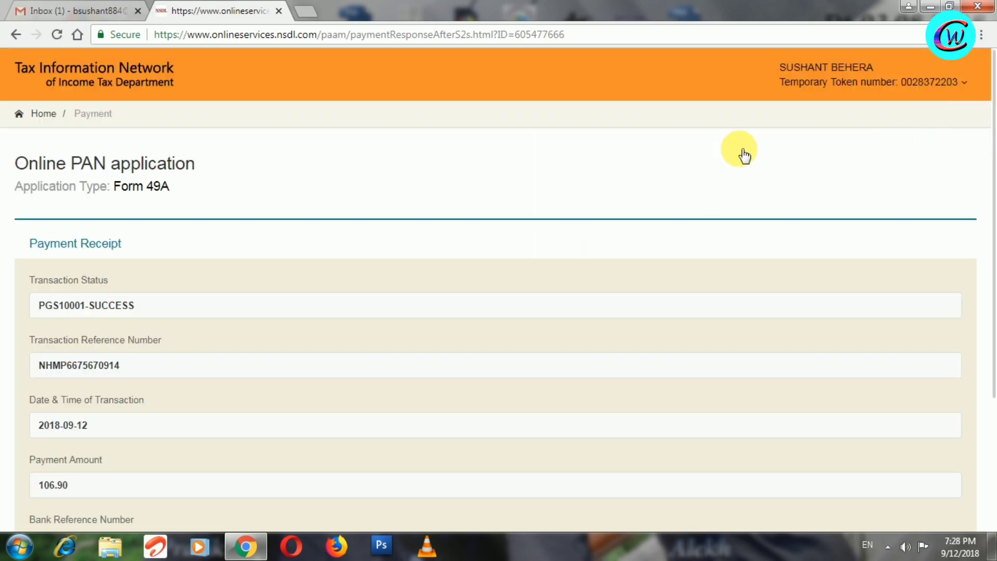
scroll(284, 275, down, 4)
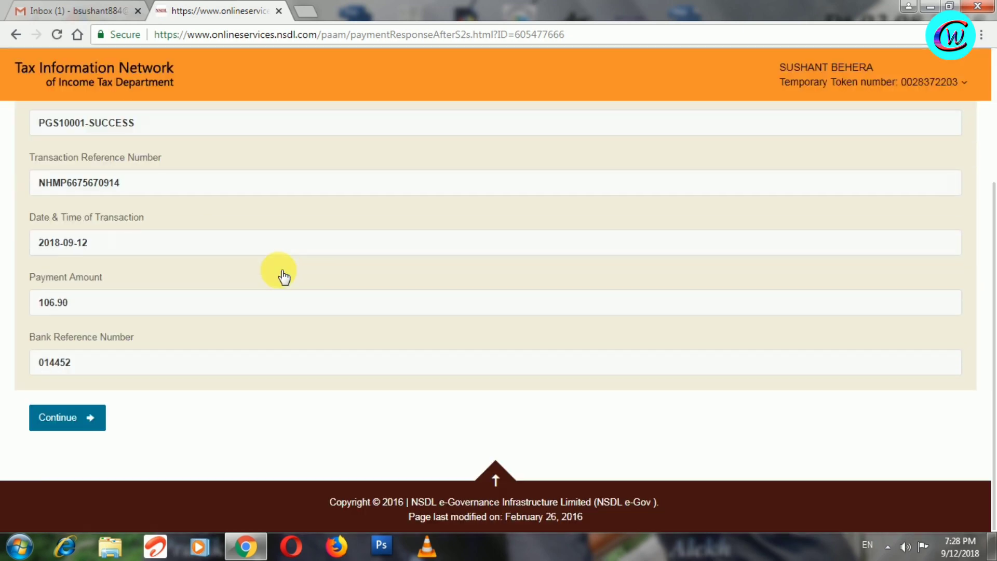
click(60, 420)
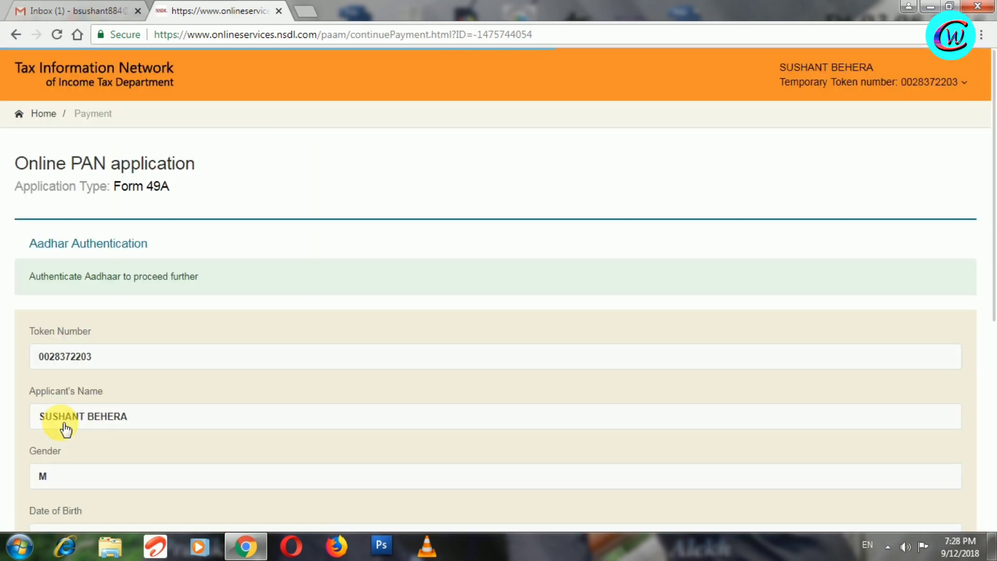
Step: Give consent for Aadhaar e-signing, authenticate, and continue with e-KYC/e-Sign
scroll(135, 423, down, 7)
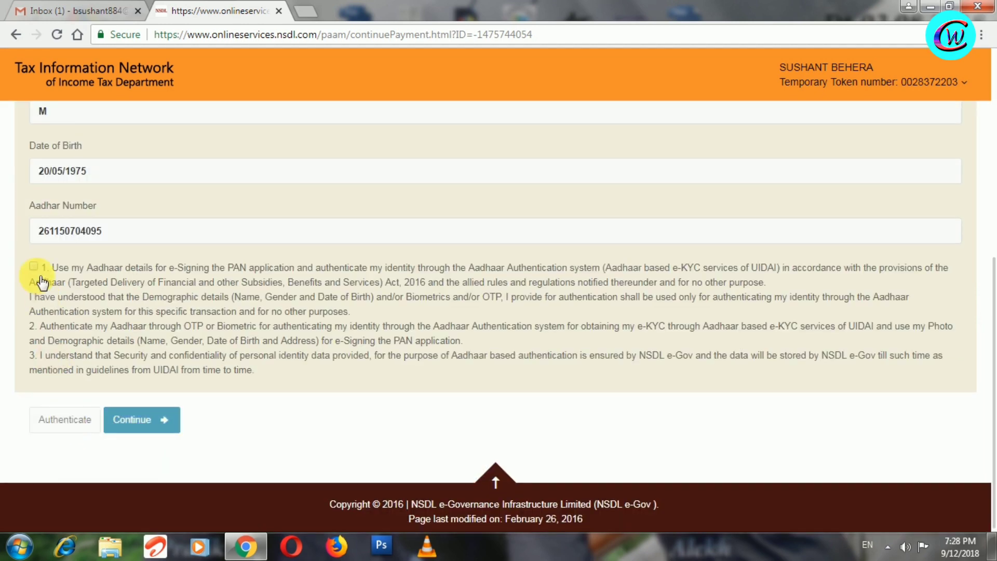
click(34, 267)
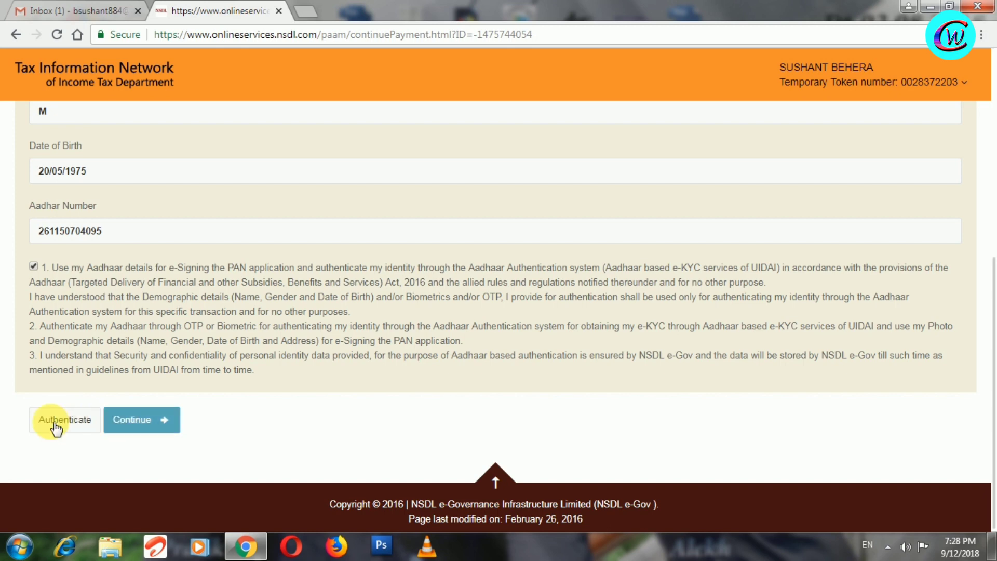
click(56, 428)
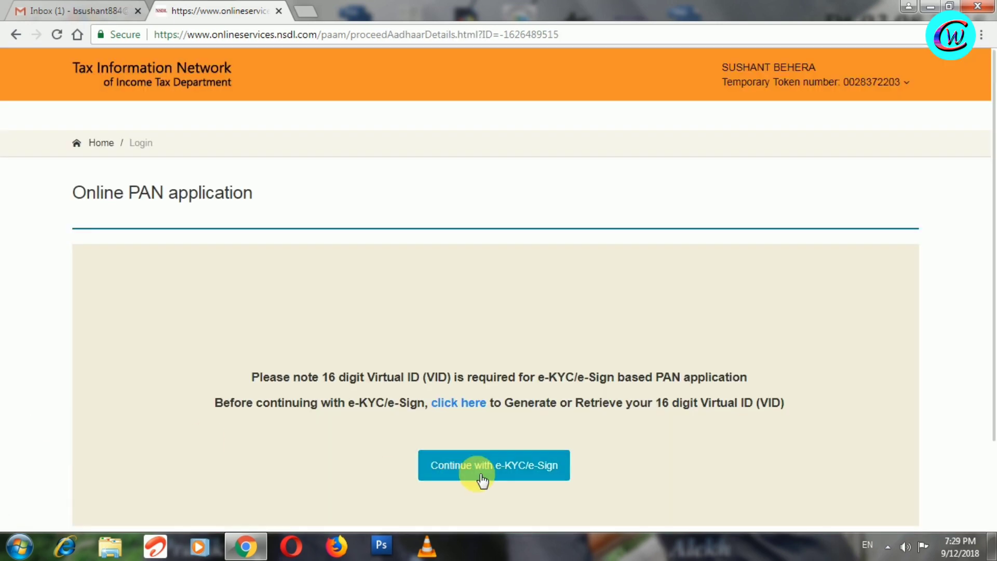
click(490, 472)
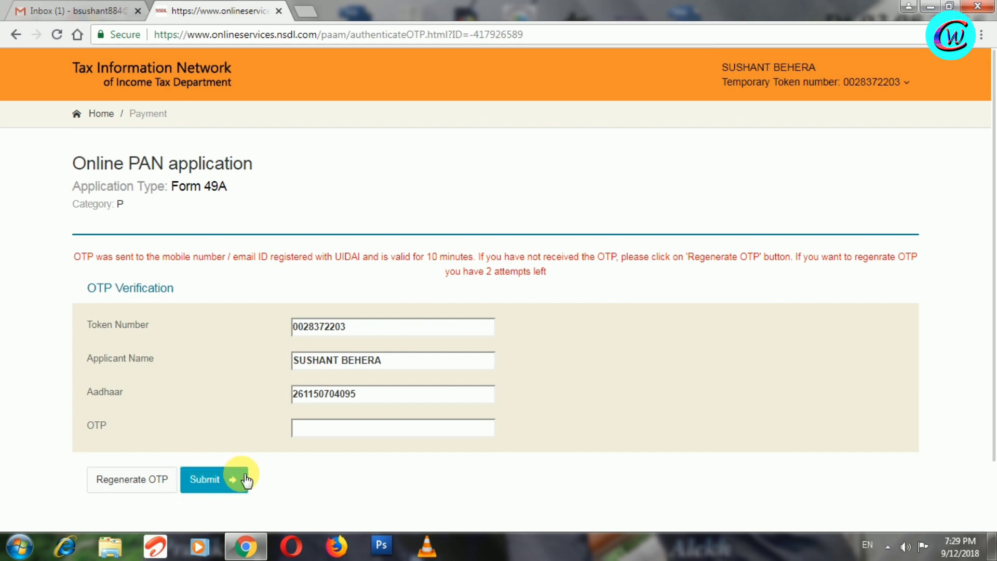
Step: Enter the Aadhaar OTP and submit it for verification
click(318, 438)
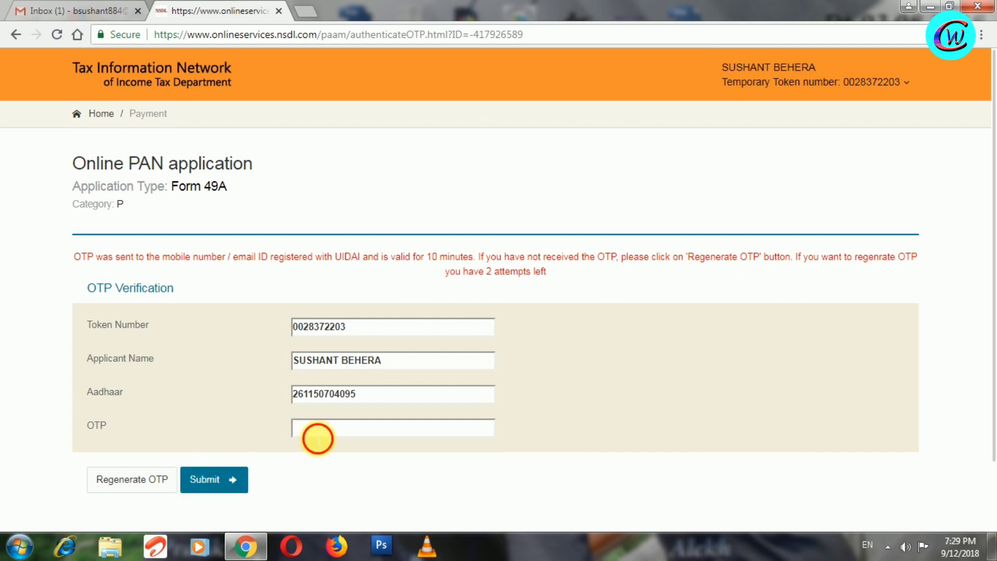
click(205, 481)
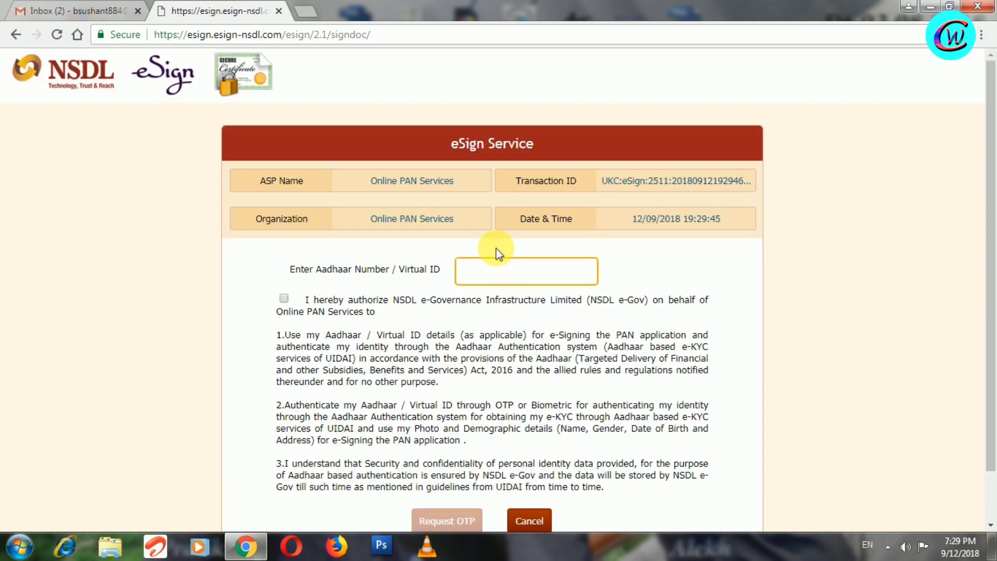
Step: Enter the applicant's Aadhaar number, authorize e-signing, and request an OTP
click(496, 274)
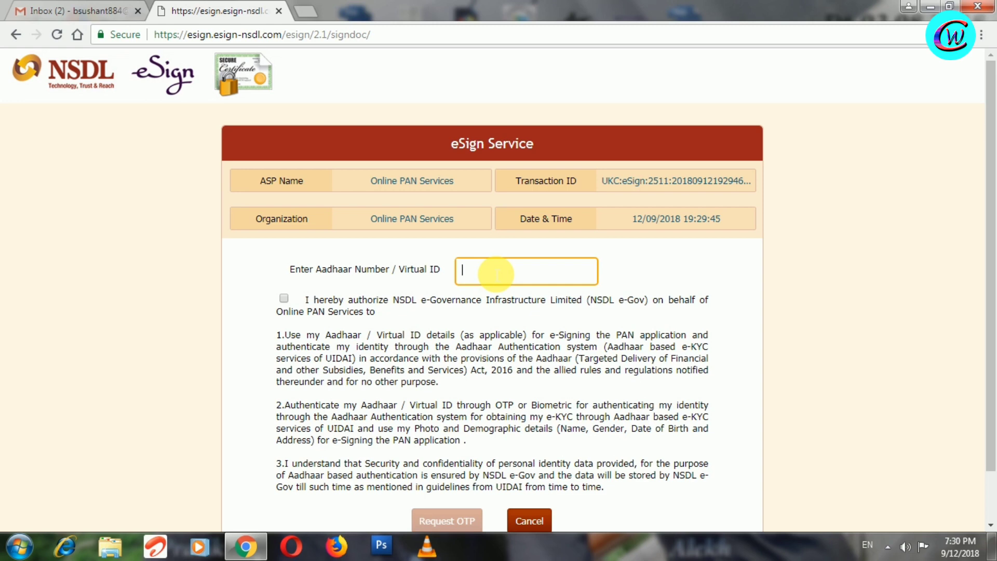
click(284, 299)
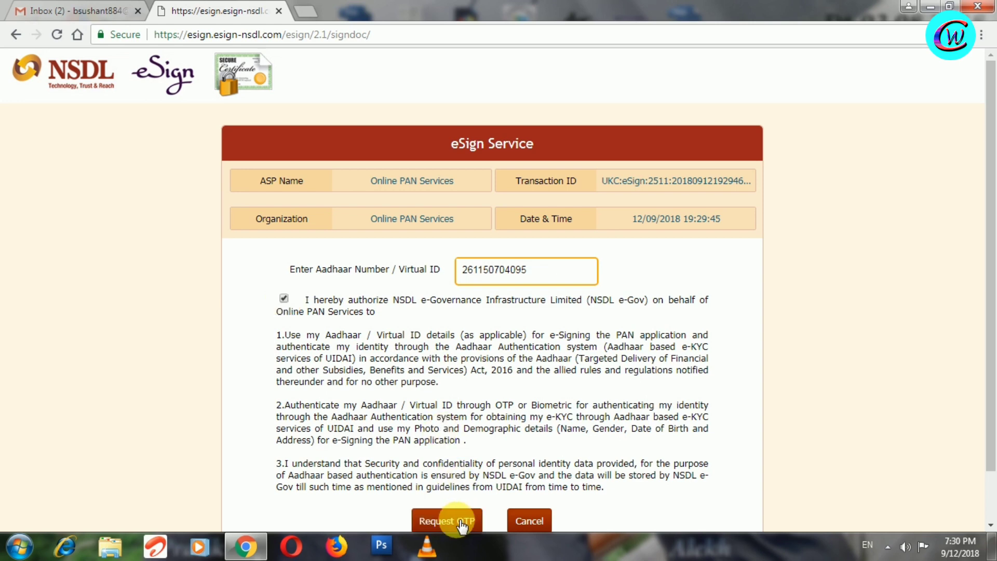
scroll(457, 517, down, 1)
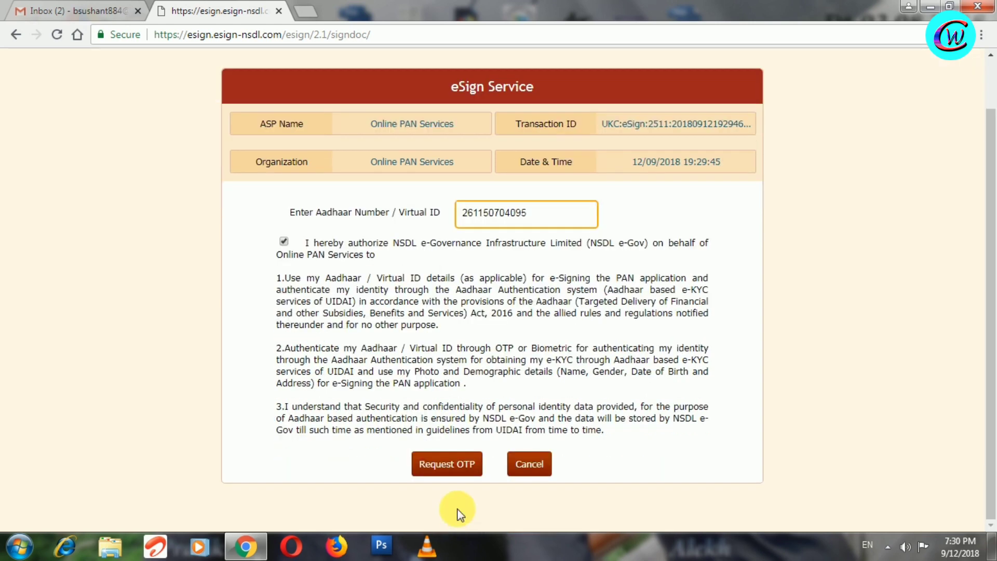
click(448, 464)
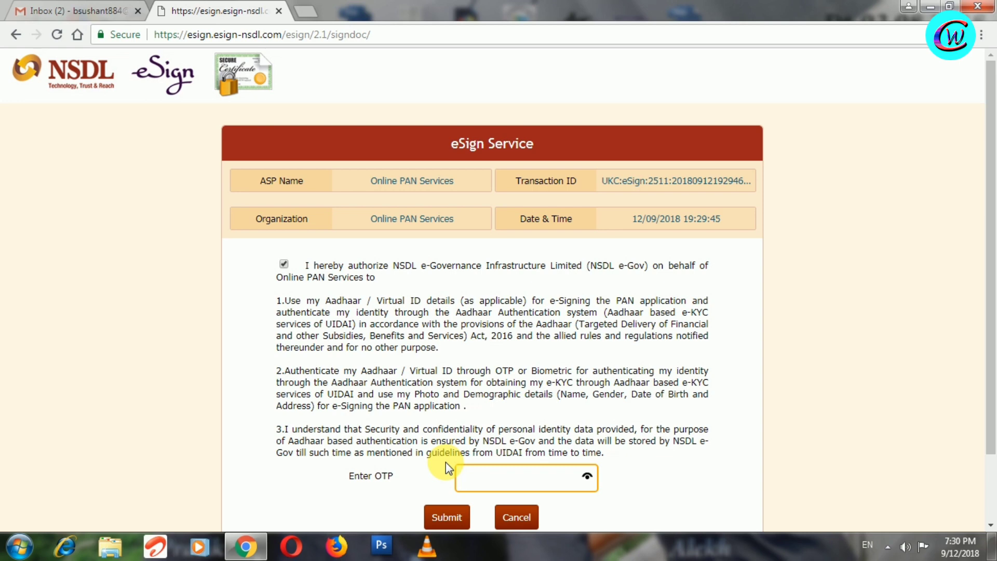
Step: Enter the received OTP, dismiss the ad notification, and submit to e-sign
click(462, 481)
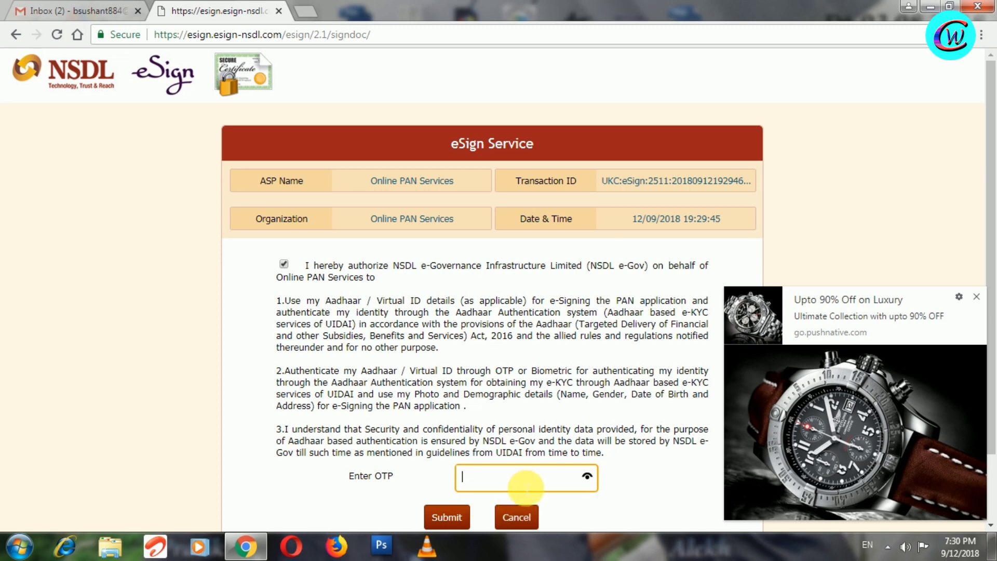
text(••••••)
click(978, 298)
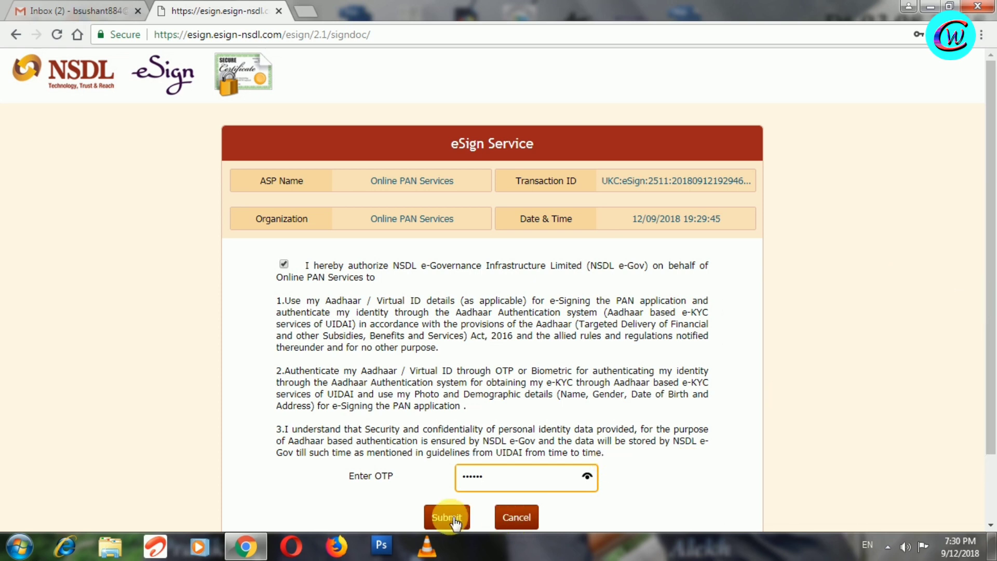
click(453, 521)
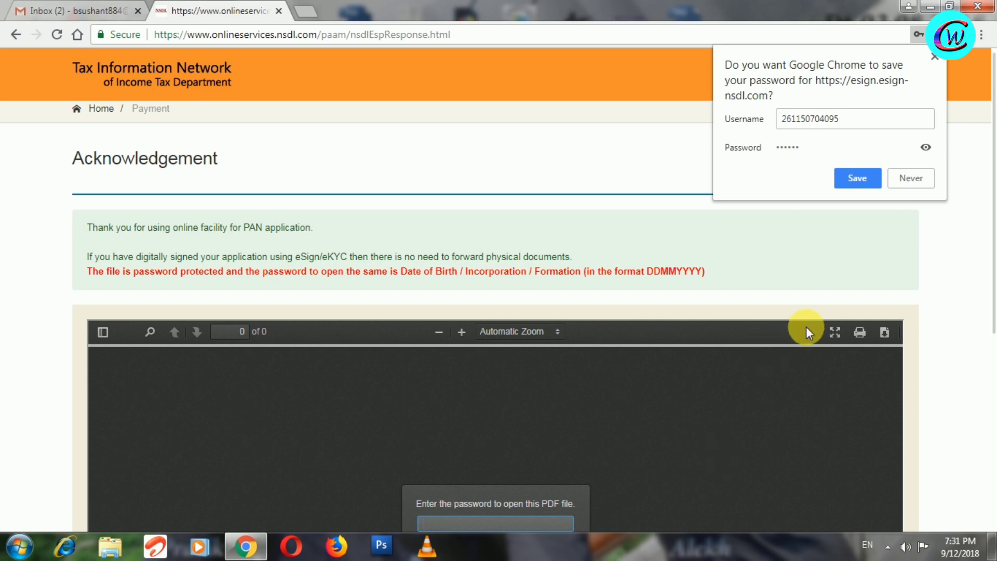
Step: Dismiss the save-password prompt and enter the applicant's birth date (DDMMYYYY) as the PDF password
key(Escape)
text(•••••)
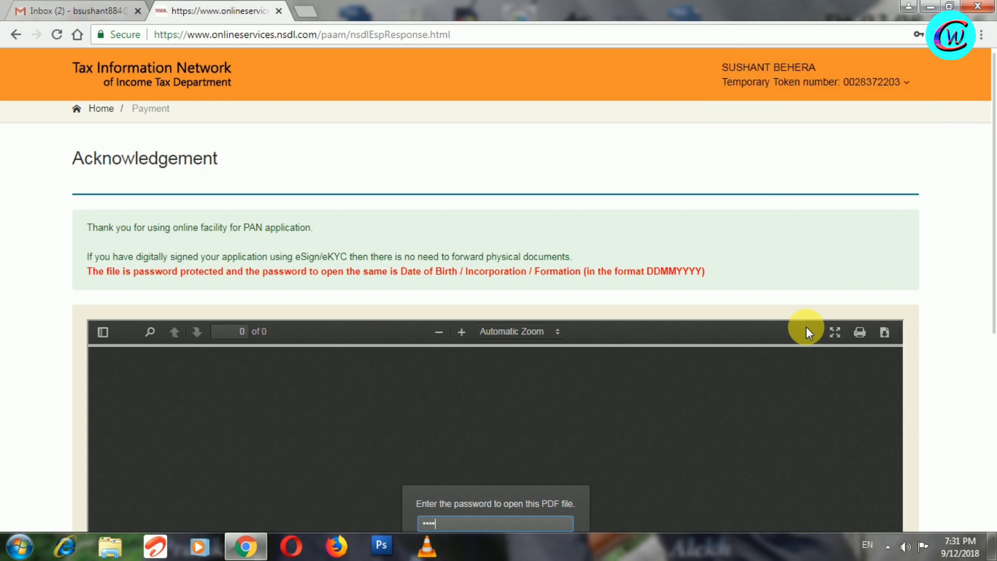
text(•••)
scroll(796, 352, down, 3)
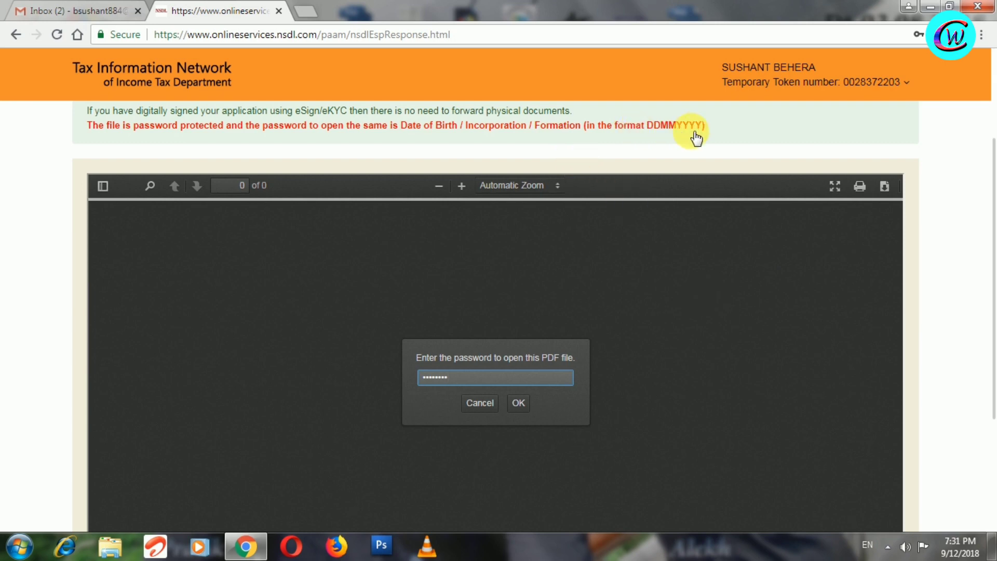
Step: Unlock the acknowledgement PDF and review both Form 49A pages down to the declaration, then return to the top
click(518, 405)
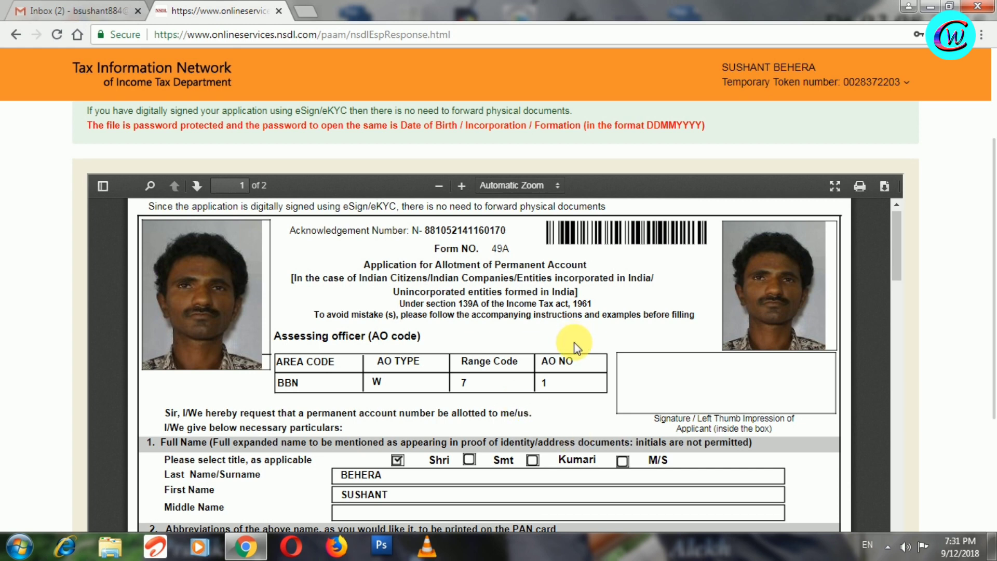
scroll(575, 343, down, 7)
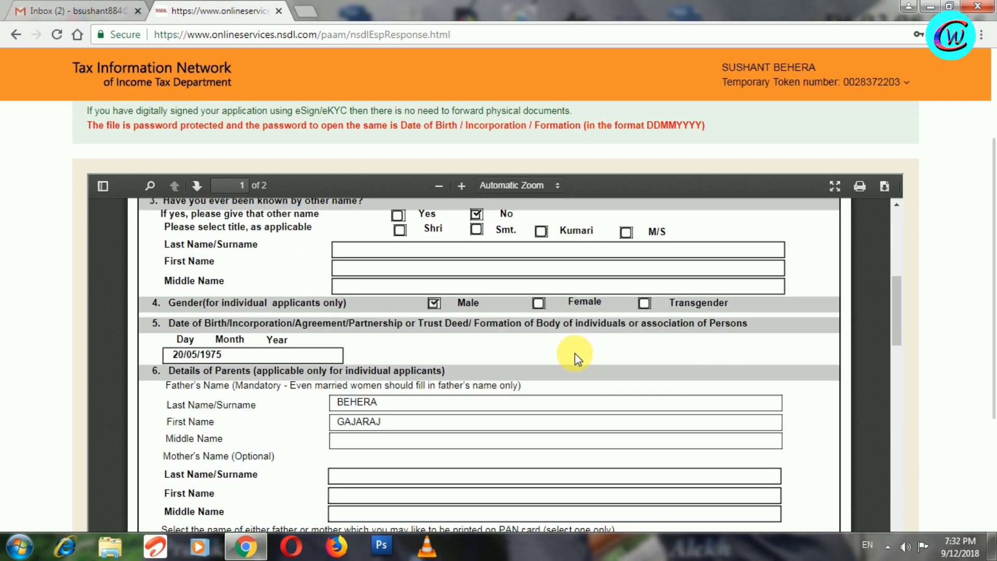
scroll(575, 357, down, 10)
scroll(577, 360, down, 4)
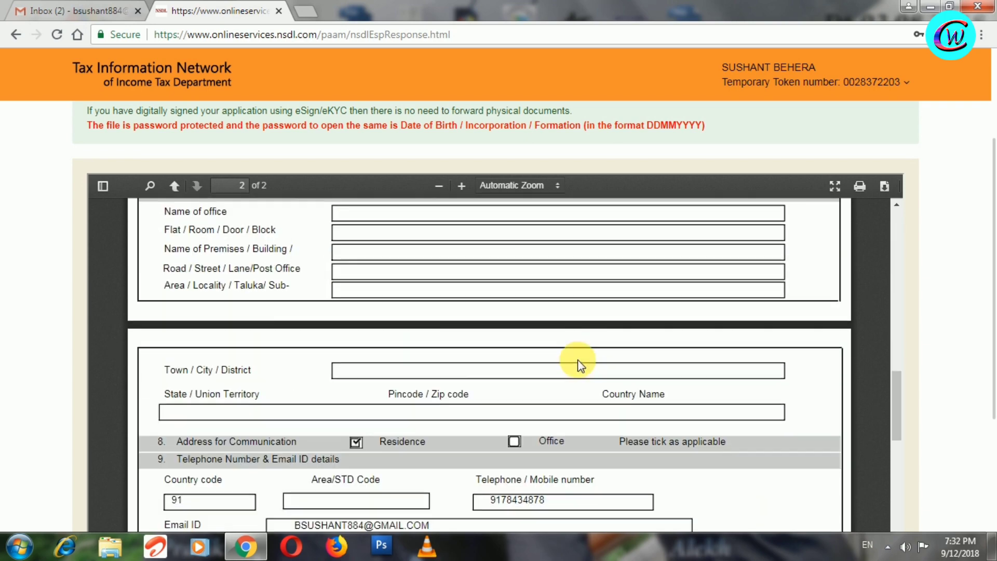
scroll(579, 361, down, 10)
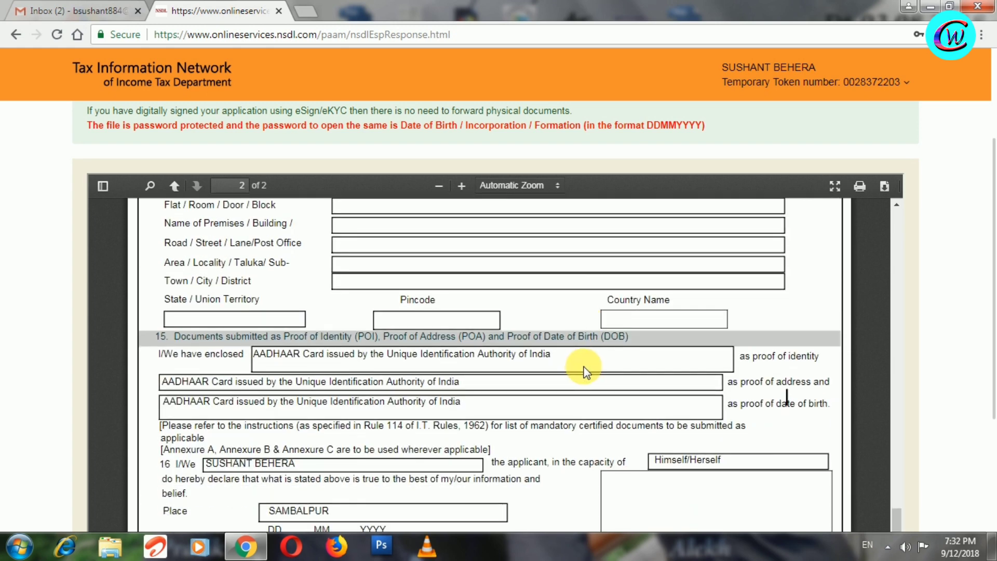
scroll(725, 391, down, 5)
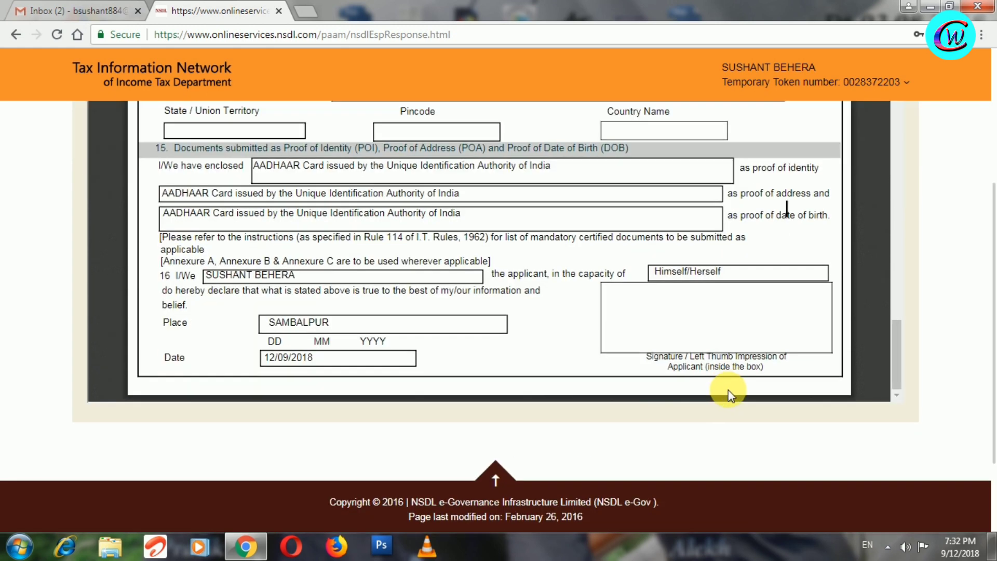
scroll(716, 396, up, 2)
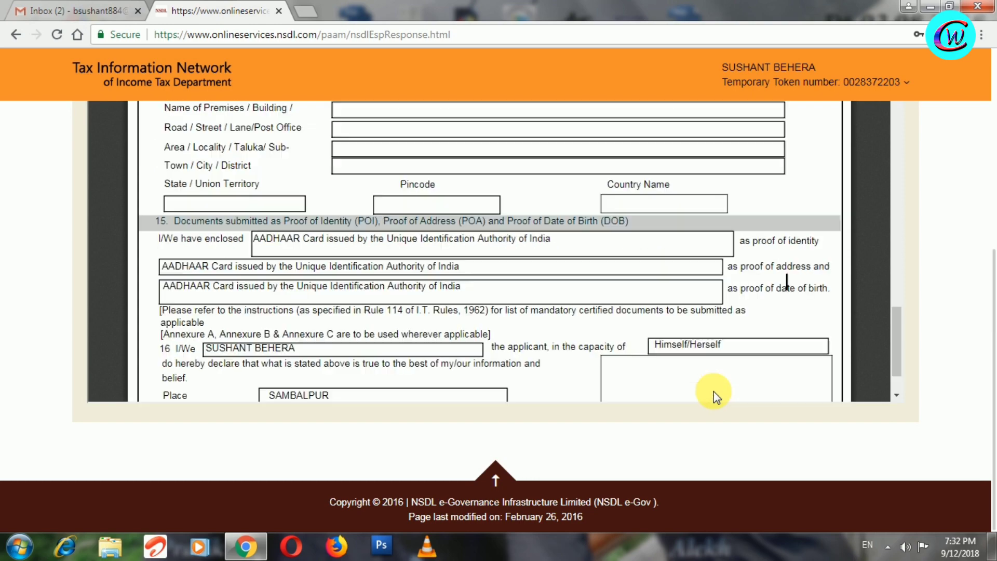
scroll(714, 391, up, 3)
scroll(711, 389, up, 10)
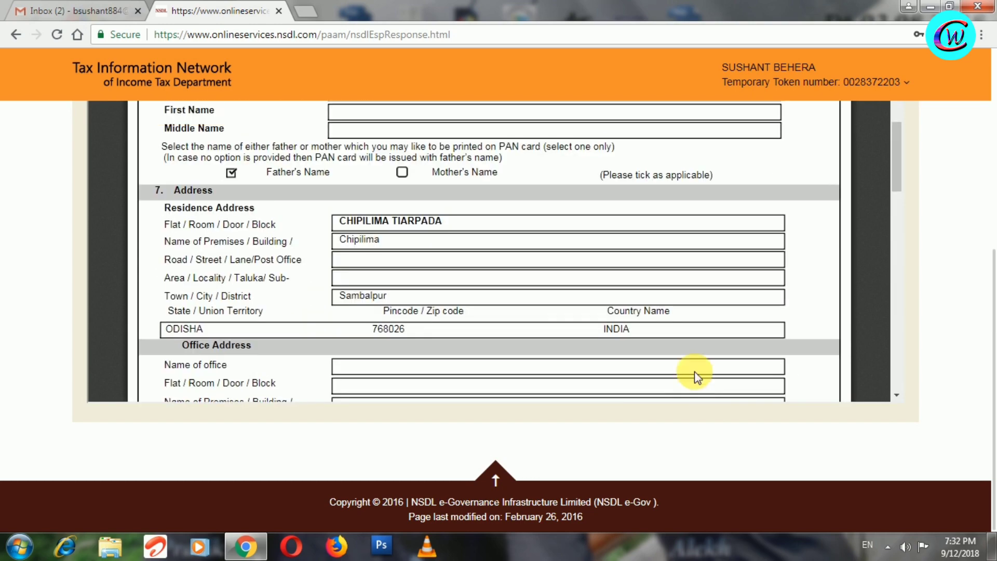
scroll(694, 372, up, 10)
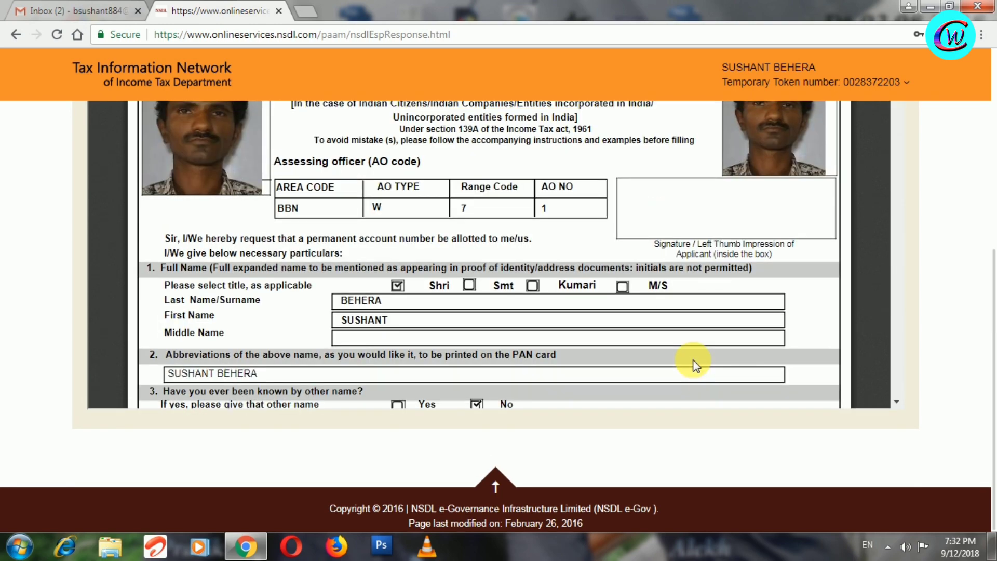
scroll(696, 364, up, 4)
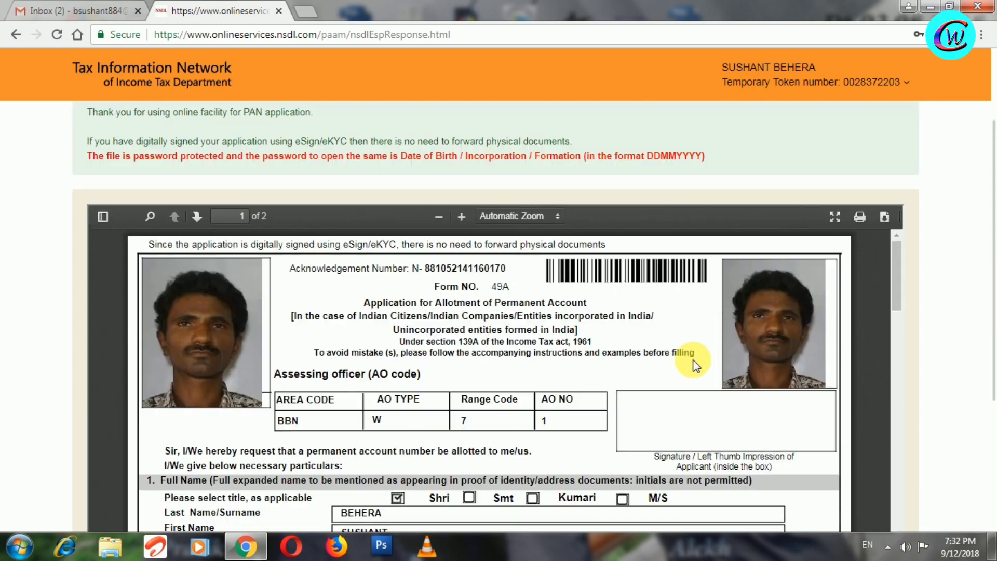
Step: Download the acknowledgement PDF, then open its print preview with Save as PDF and check both pages
click(884, 218)
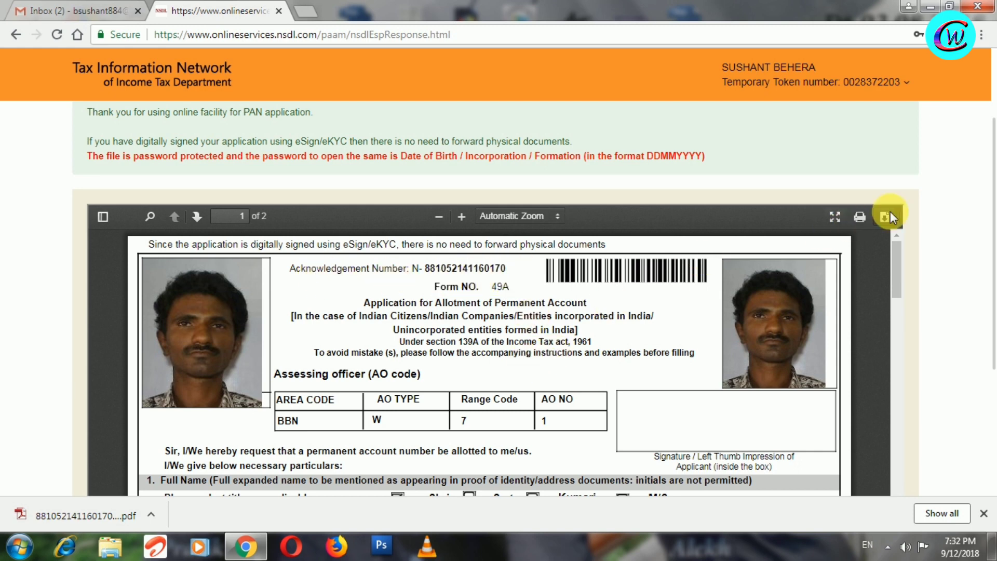
click(859, 217)
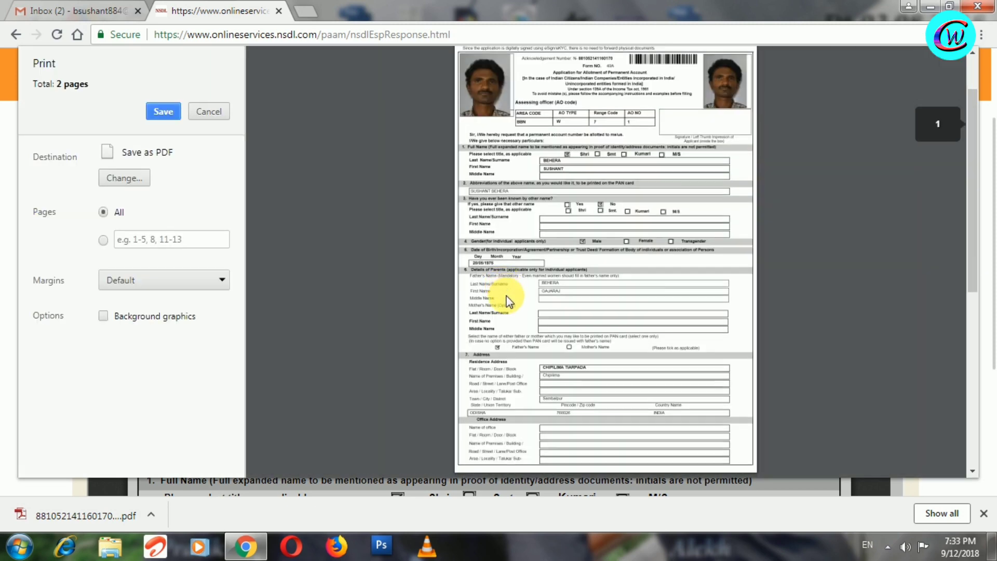
scroll(506, 298, down, 5)
scroll(508, 304, down, 3)
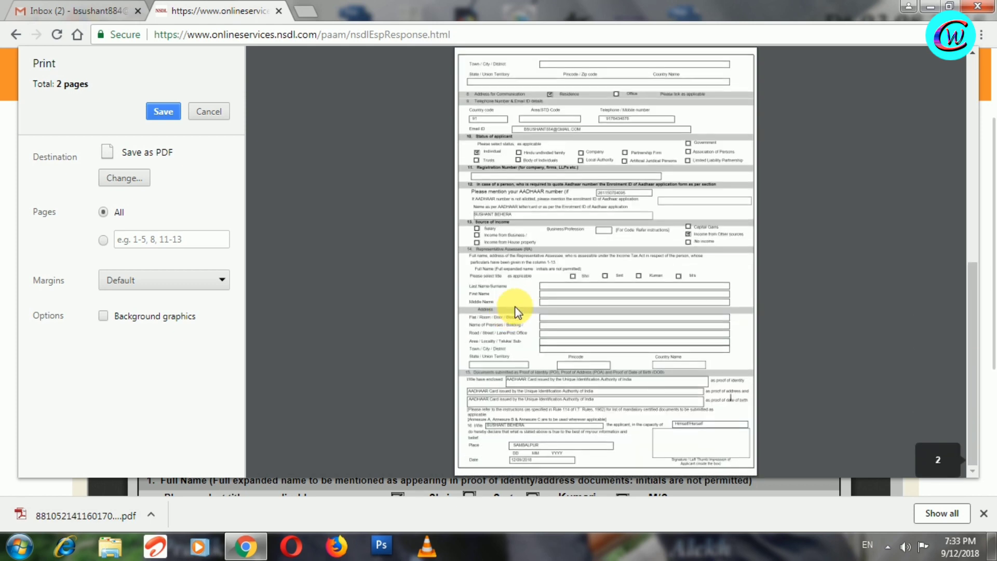
scroll(516, 311, up, 8)
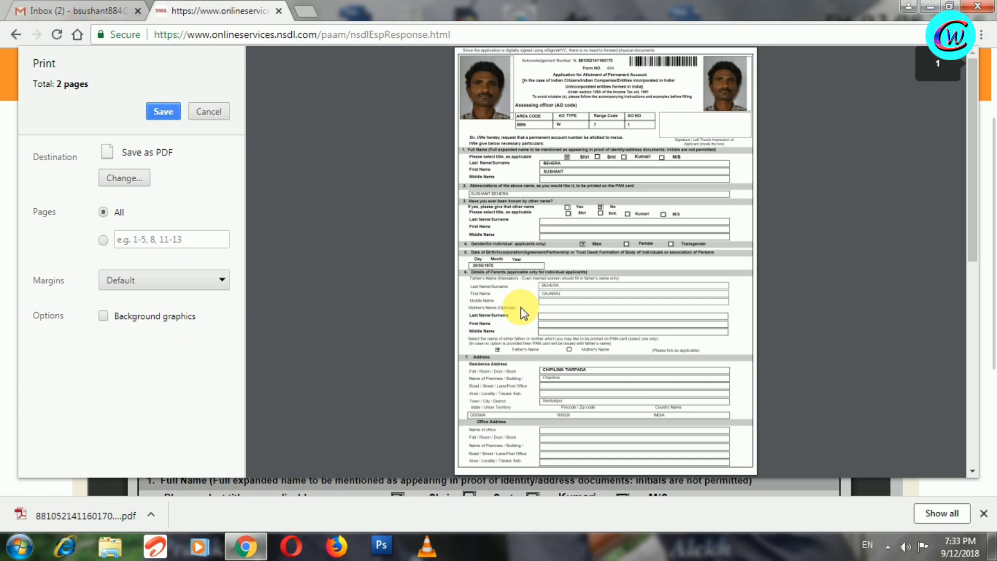
Step: Save the acknowledgement PDF to the Desktop, named with the applicant's name followed by 'PAN'
click(166, 119)
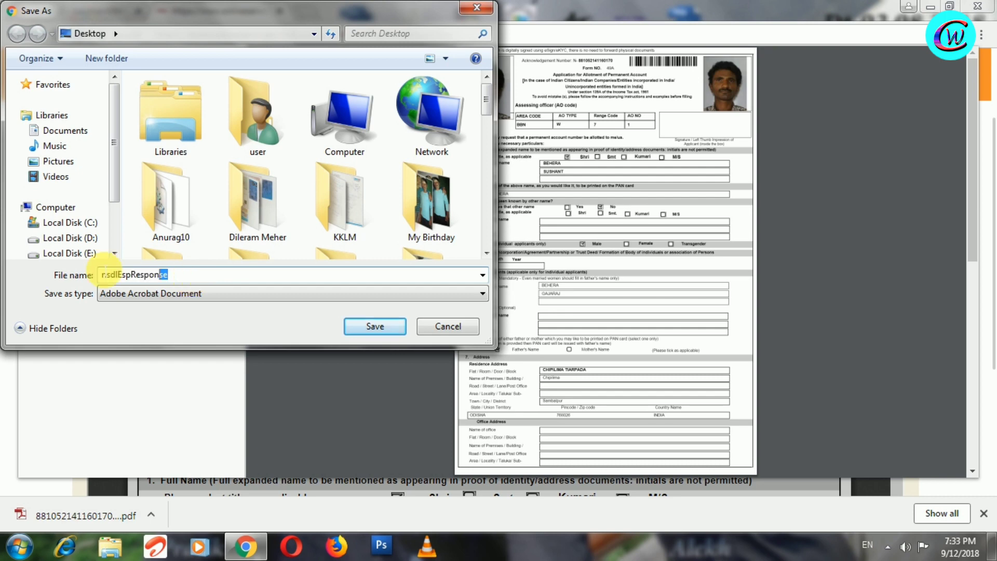
double_click(112, 274)
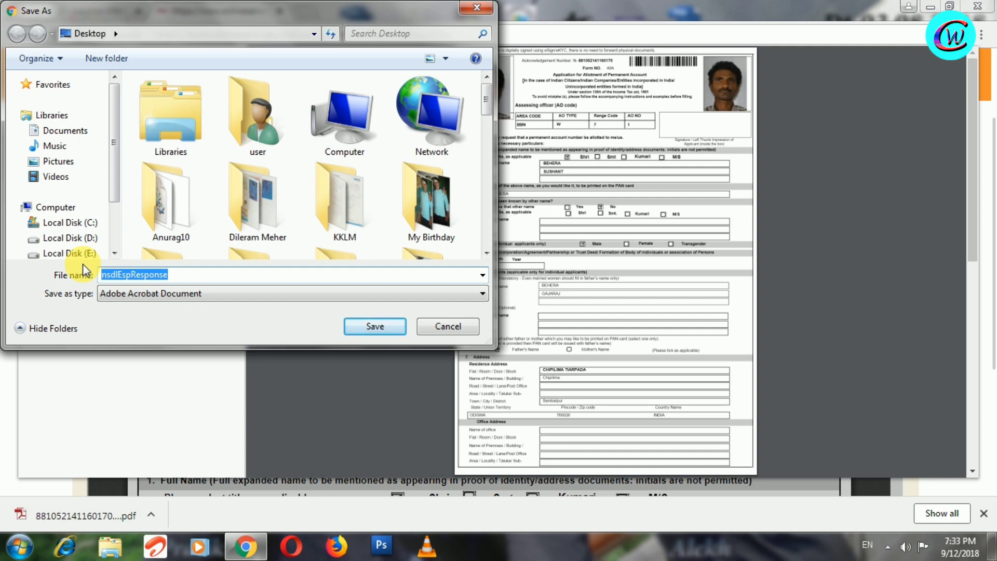
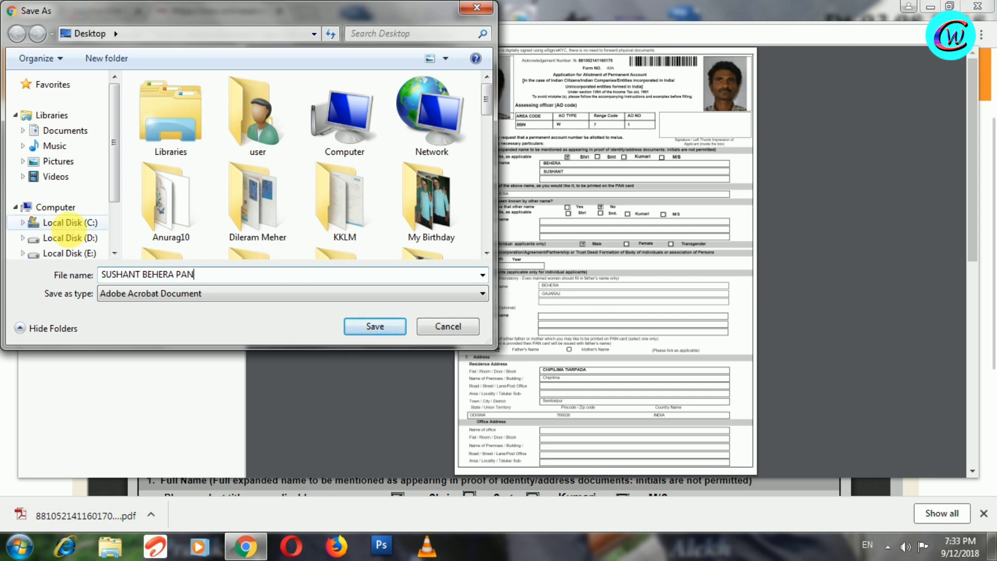
click(375, 326)
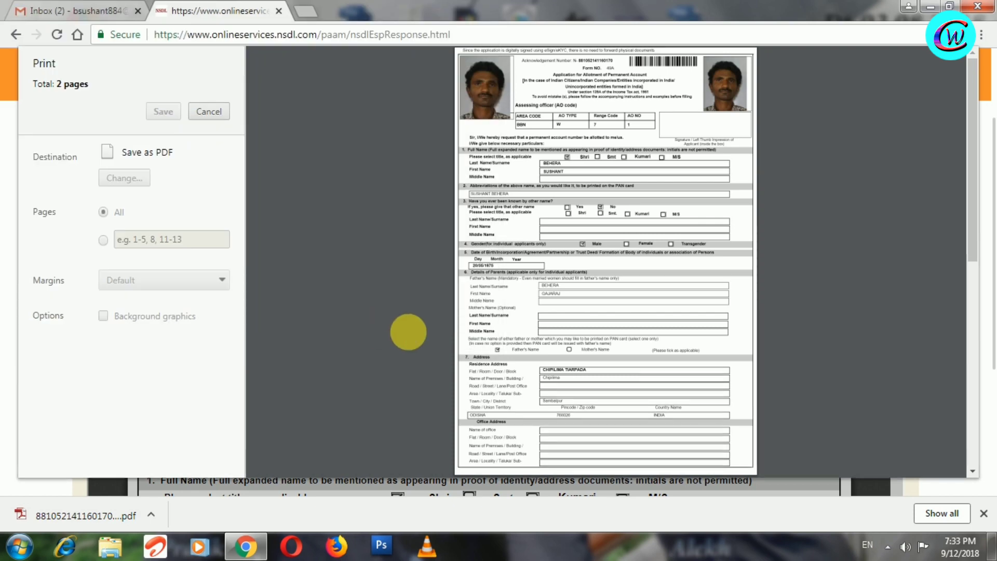